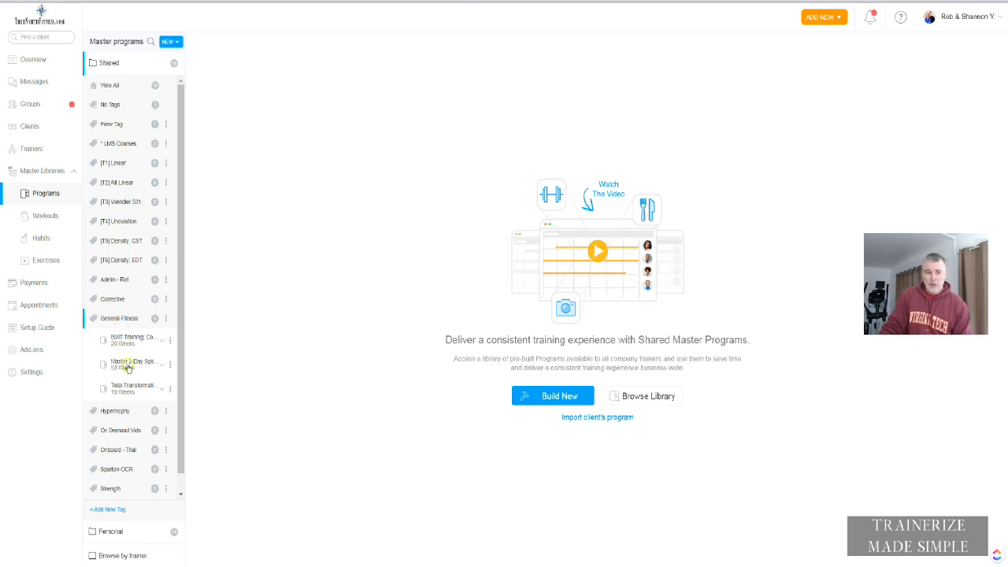
Open the Master 2-Day Split (Strength) program under General Fitness and keep the current Windows color scheme without further reminders
{"action": "left_click", "coordinate": [128, 363]}
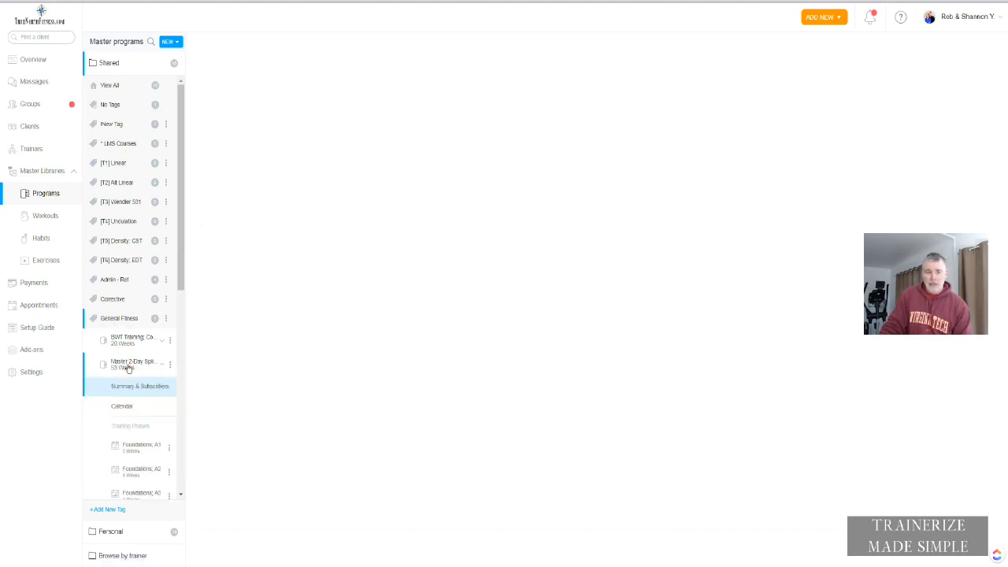
{"action": "left_click_drag", "start_coordinate": [180, 278], "coordinate": [173, 409]}
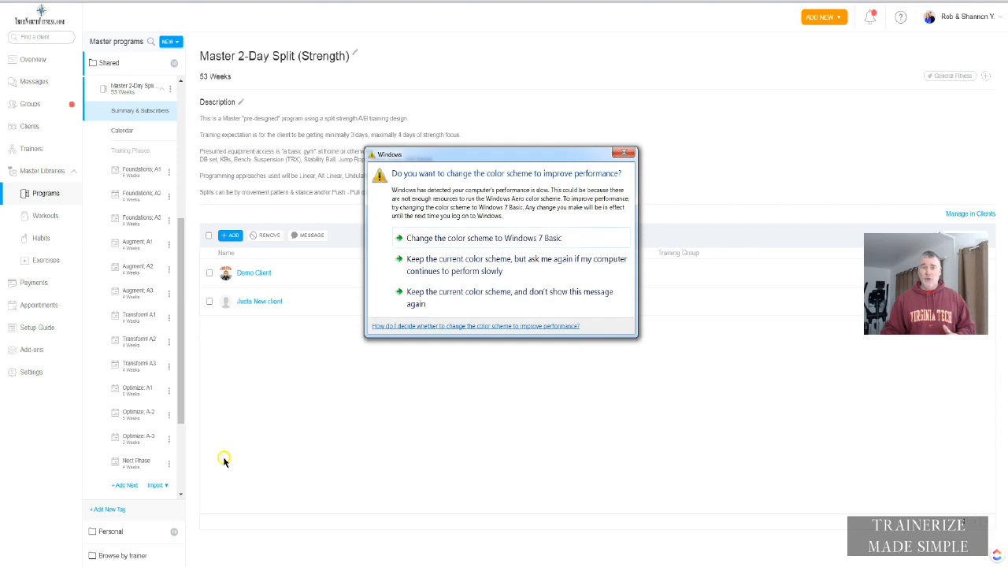
{"action": "left_click", "coordinate": [453, 288]}
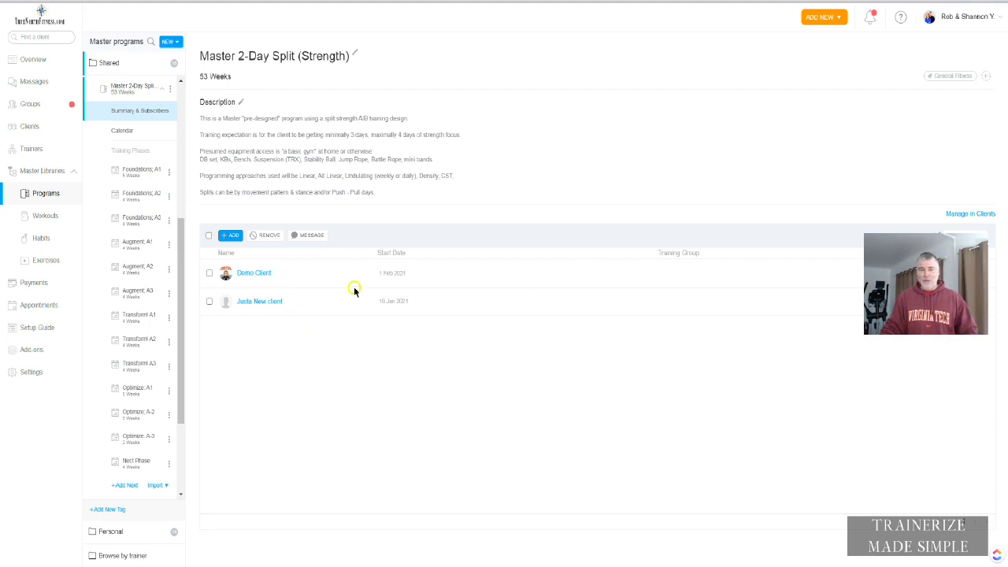
Review the Foundations; A1 training phase with its on demand workouts and the master program's calendar
{"action": "left_click", "coordinate": [141, 169]}
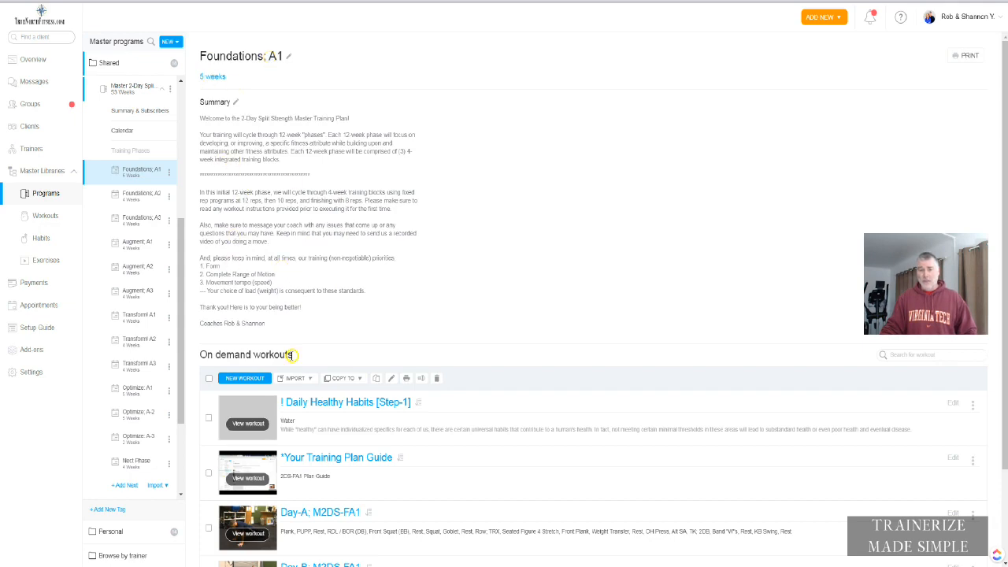
{"action": "scroll", "coordinate": [440, 405], "scroll_direction": "down", "scroll_amount": 3}
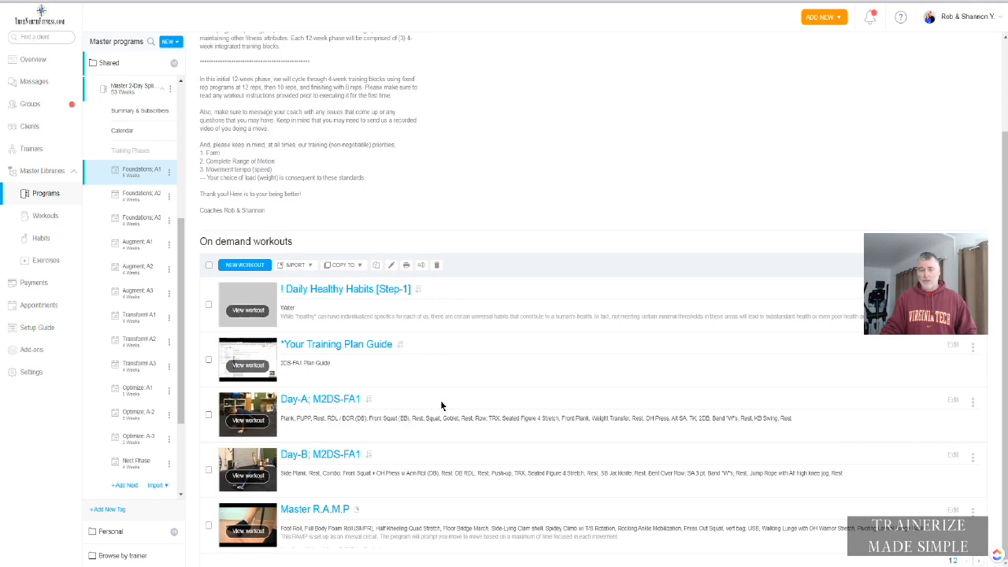
{"action": "scroll", "coordinate": [440, 404], "scroll_direction": "up", "scroll_amount": 3}
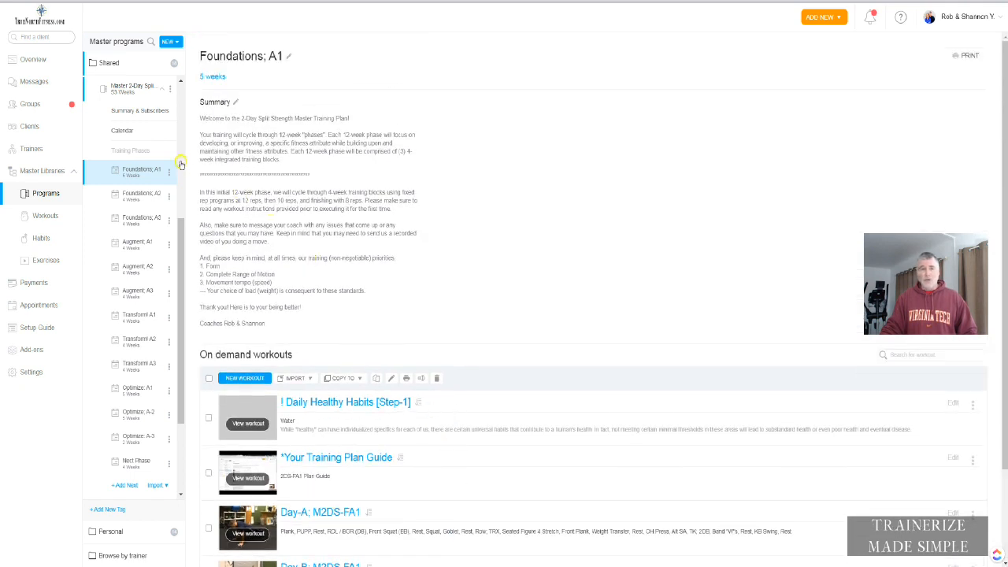
{"action": "left_click", "coordinate": [129, 131]}
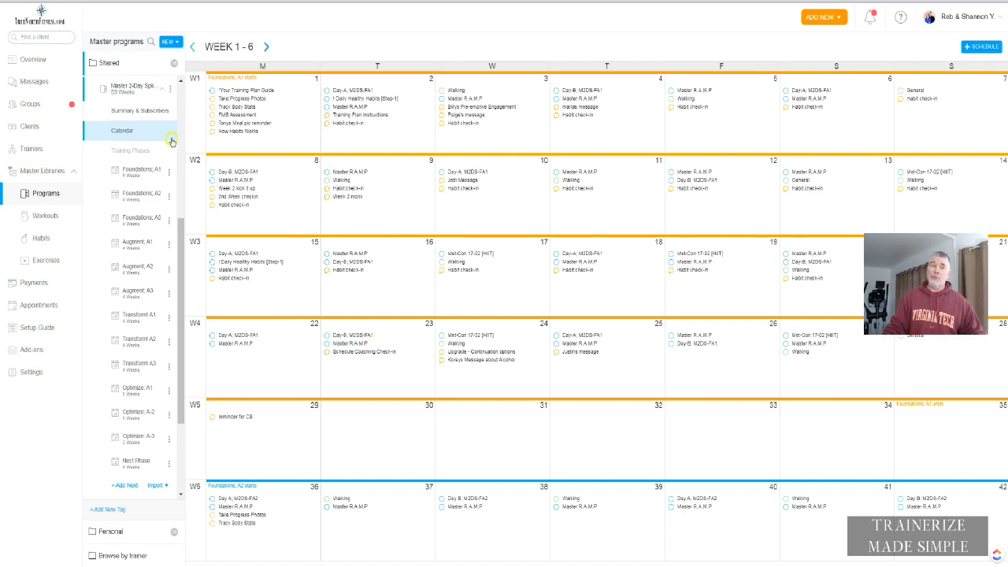
{"action": "left_click", "coordinate": [126, 111]}
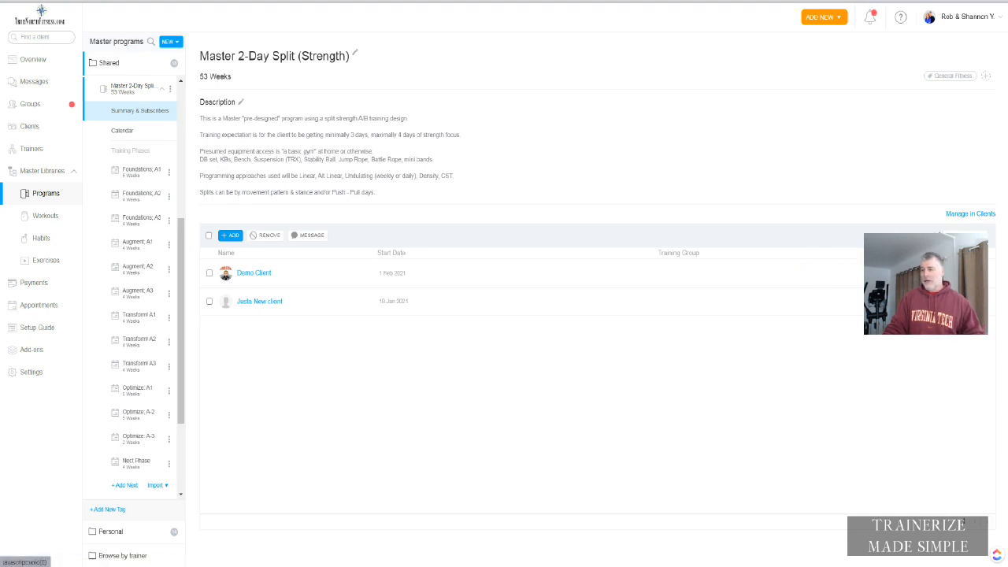
{"action": "left_click", "coordinate": [976, 273]}
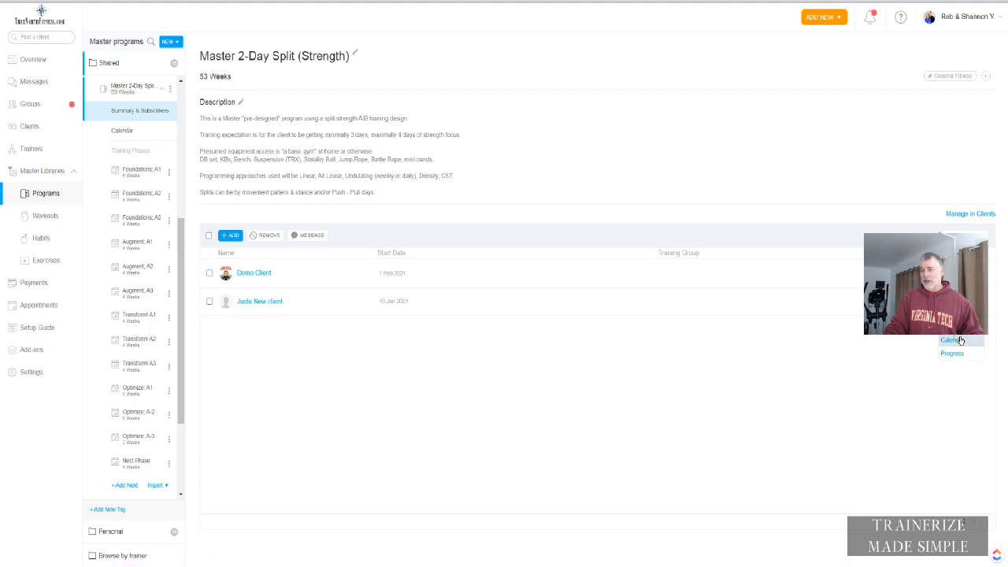
{"action": "left_click", "coordinate": [958, 340]}
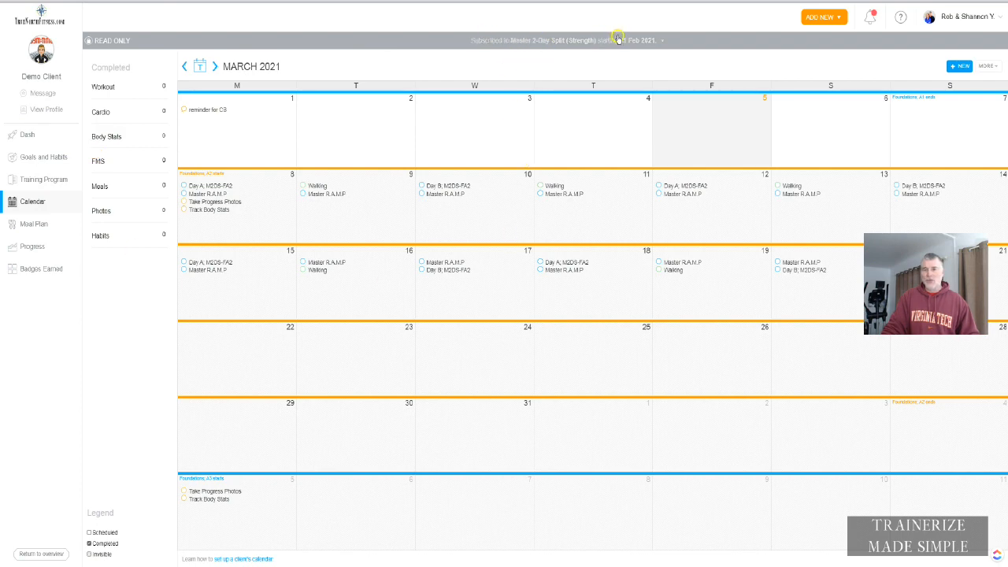
{"action": "left_click", "coordinate": [182, 66]}
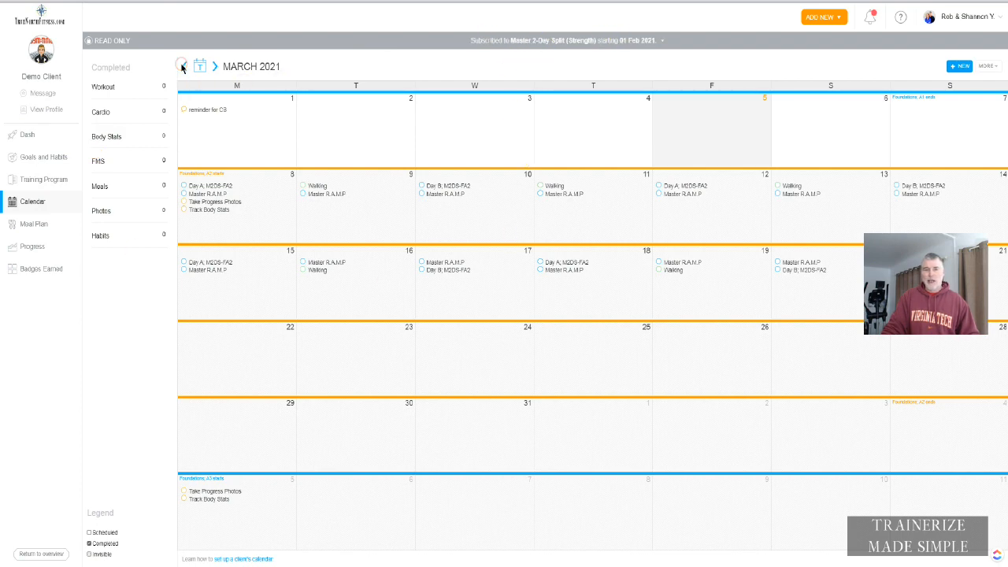
{"action": "left_click", "coordinate": [184, 69]}
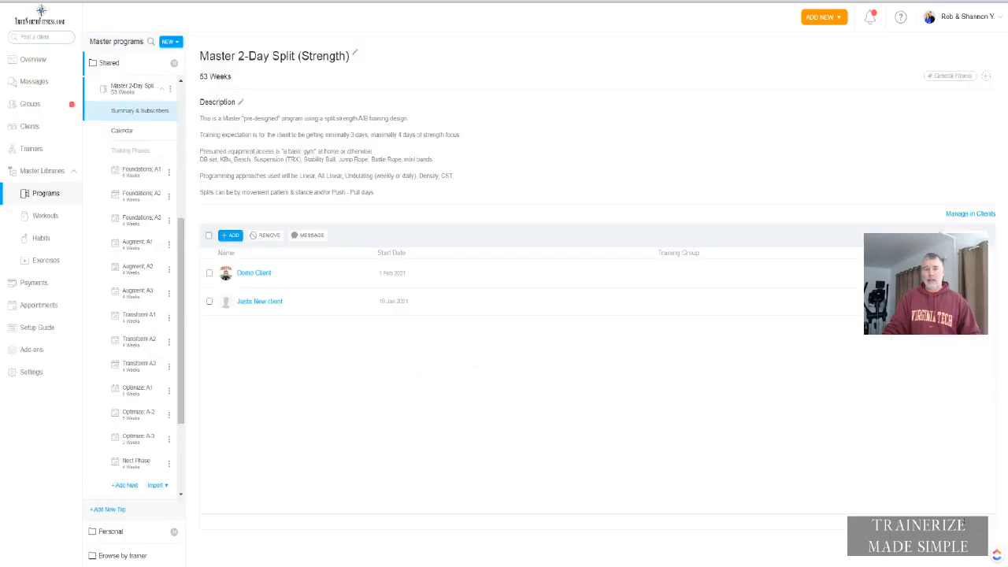
{"action": "left_click", "coordinate": [133, 134]}
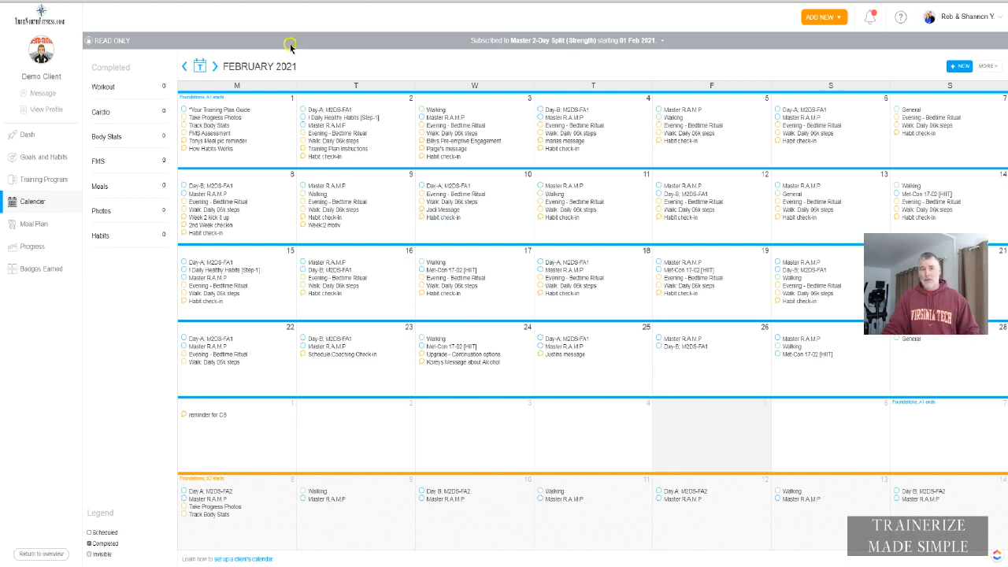
{"action": "mouse_move", "coordinate": [89, 43]}
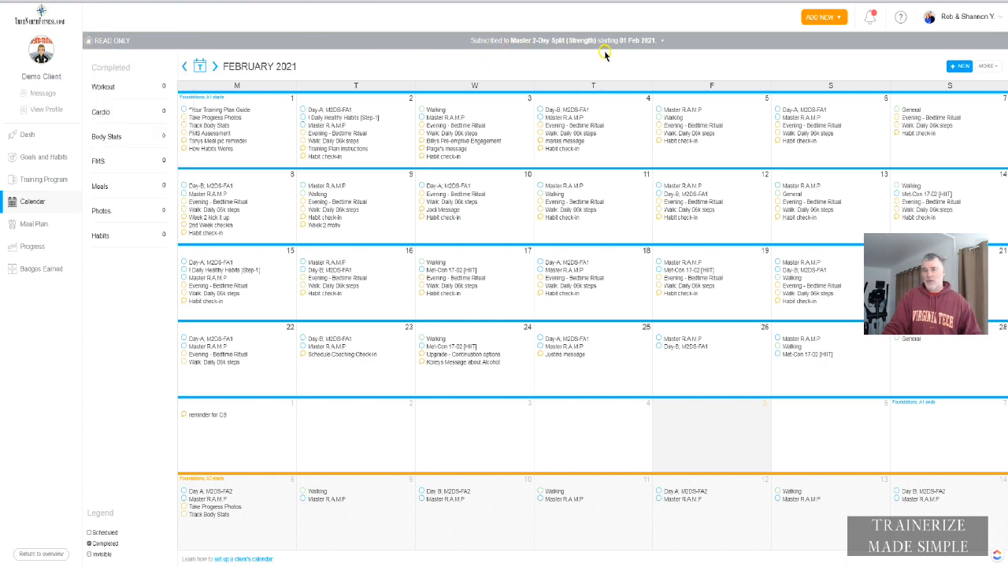
Review the shared master programs offered for switching Demo Client to another program, without making the switch
{"action": "left_click", "coordinate": [663, 42]}
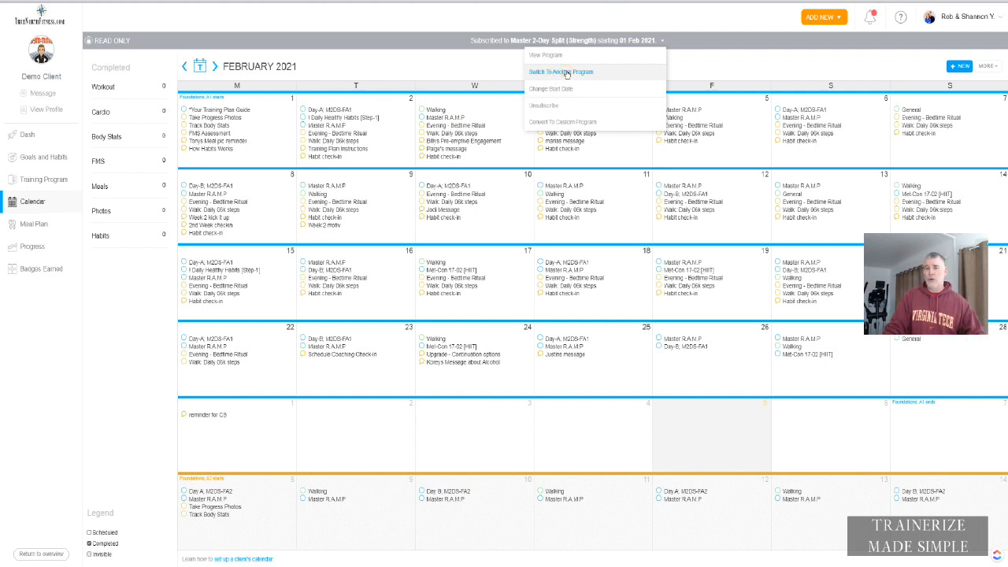
{"action": "left_click", "coordinate": [566, 74]}
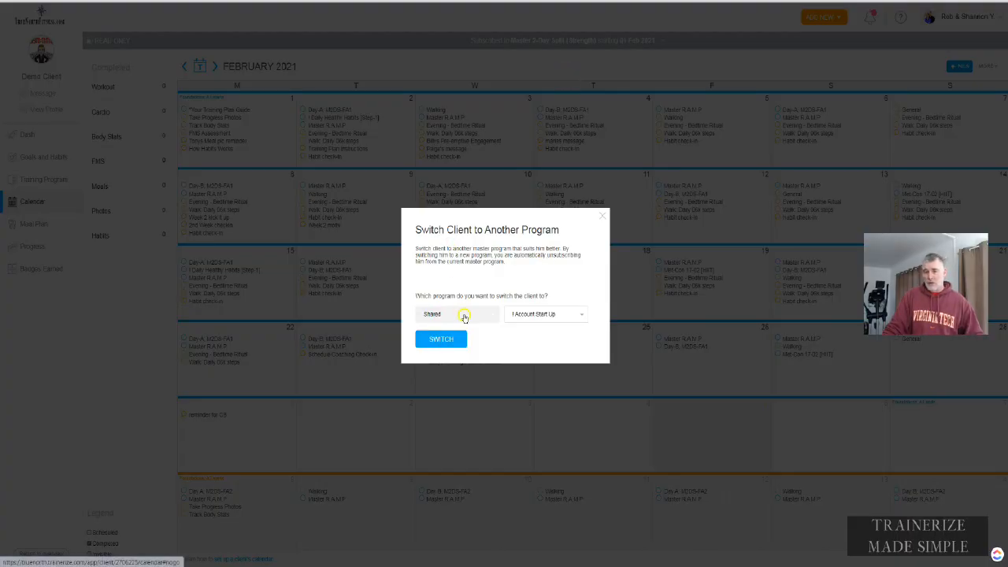
{"action": "left_click", "coordinate": [467, 316]}
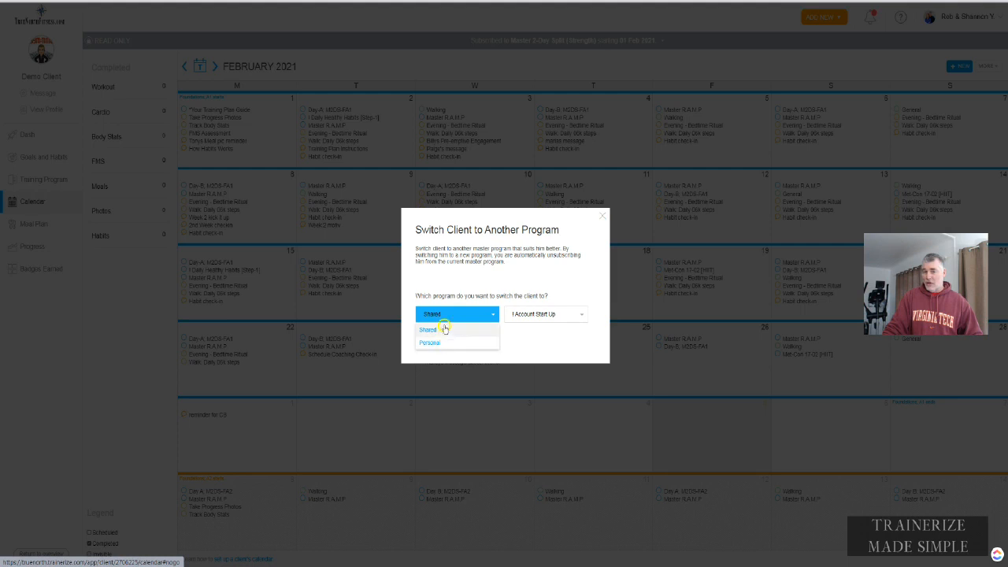
{"action": "left_click", "coordinate": [538, 347]}
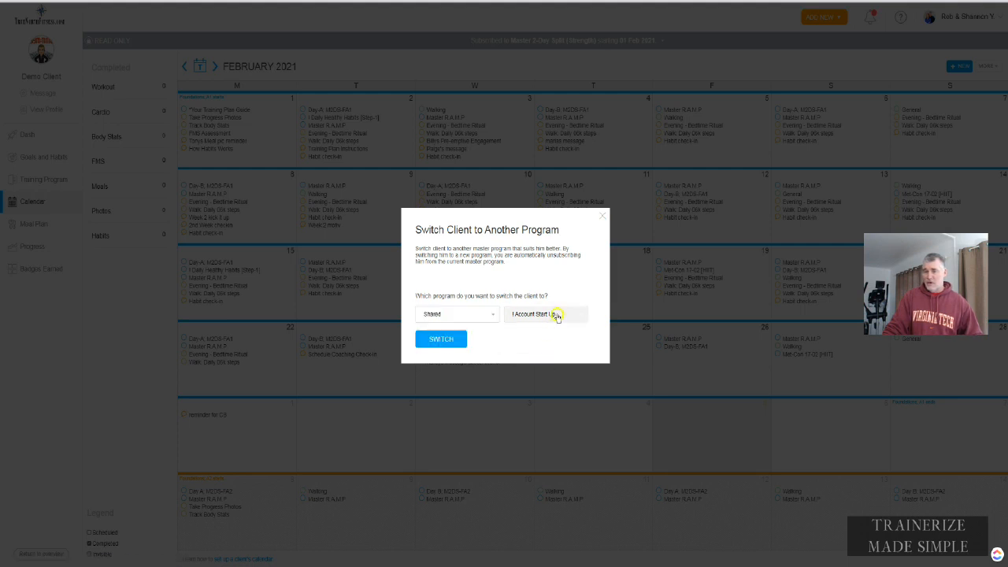
{"action": "left_click", "coordinate": [557, 315]}
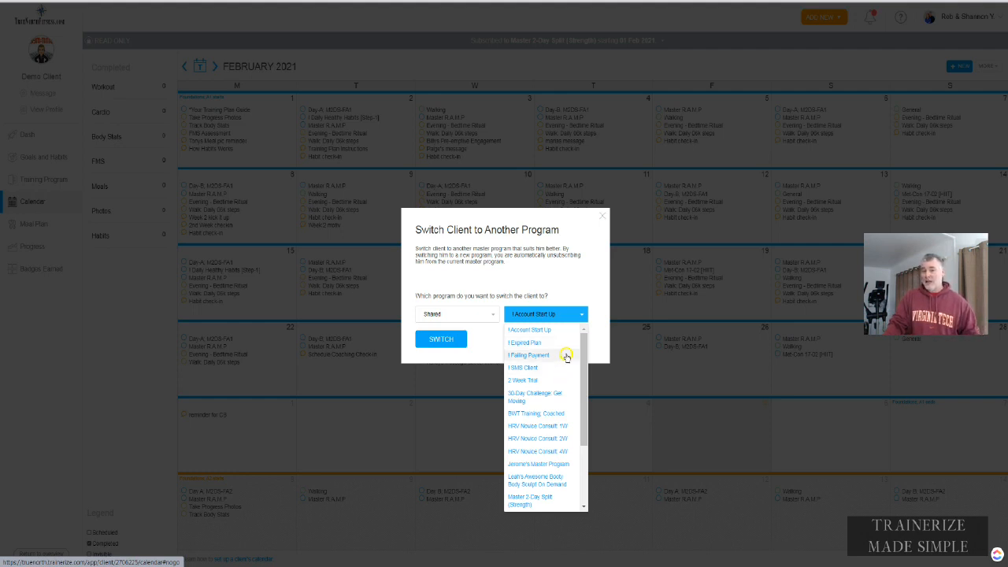
{"action": "left_click", "coordinate": [585, 218]}
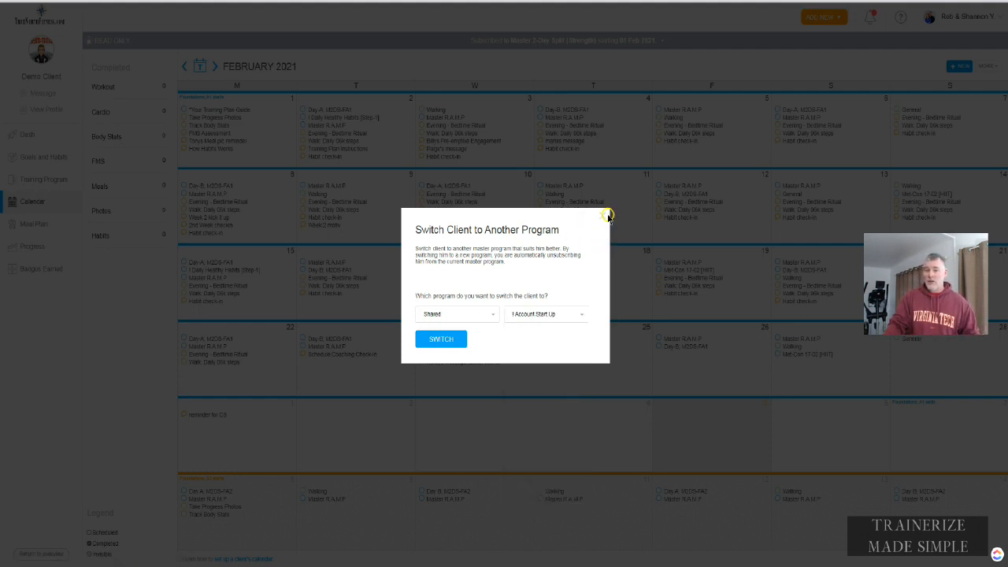
{"action": "left_click", "coordinate": [603, 219]}
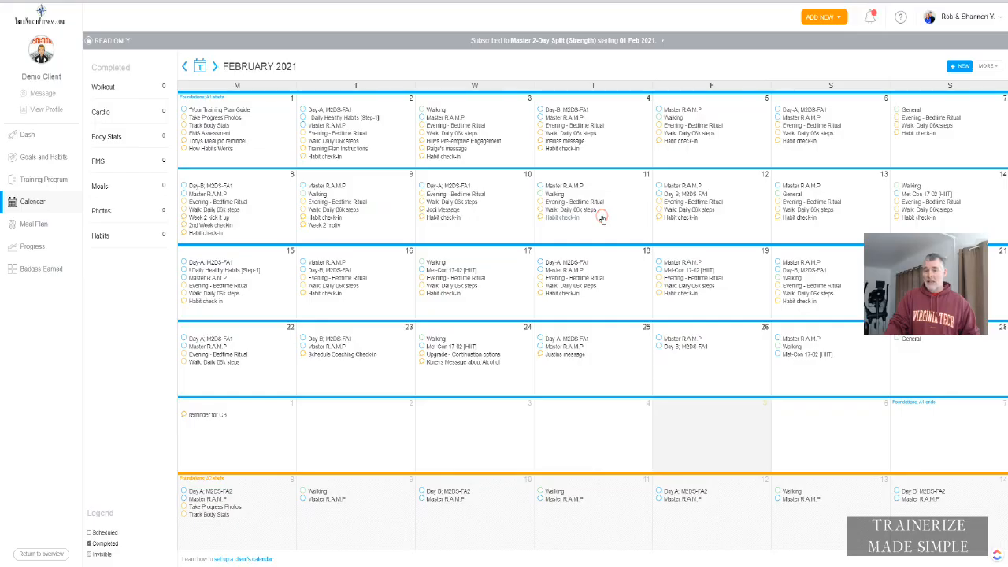
Change the start date of Demo Client's subscribed program to 01 Mar 2021 and reload the client's calendar
{"action": "left_click", "coordinate": [661, 41]}
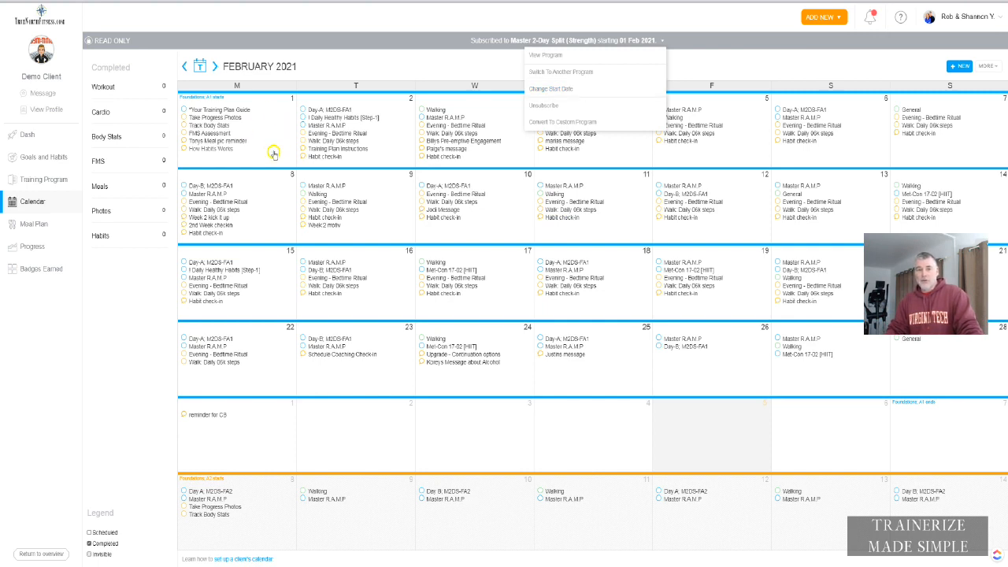
{"action": "left_click", "coordinate": [589, 88]}
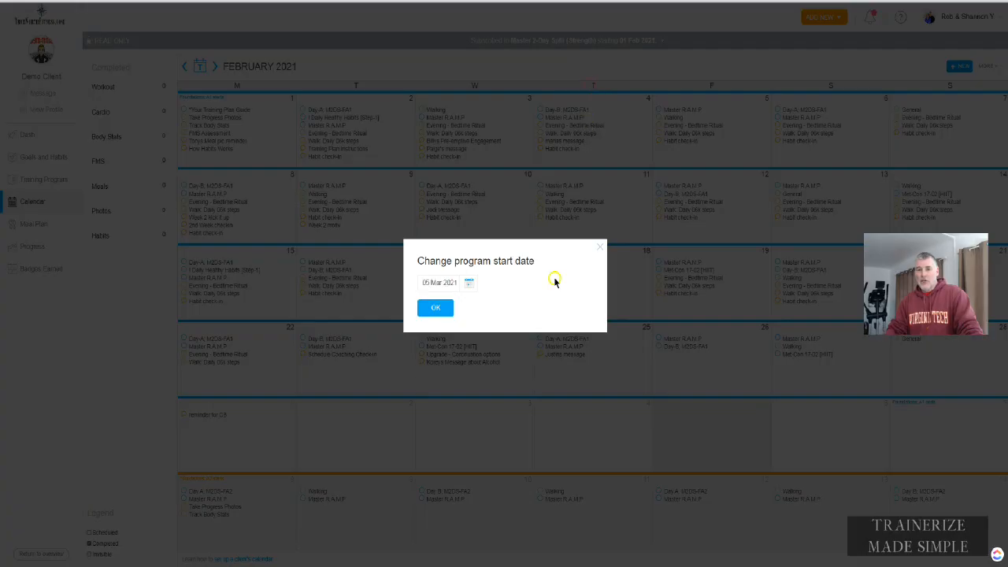
{"action": "left_click", "coordinate": [469, 283]}
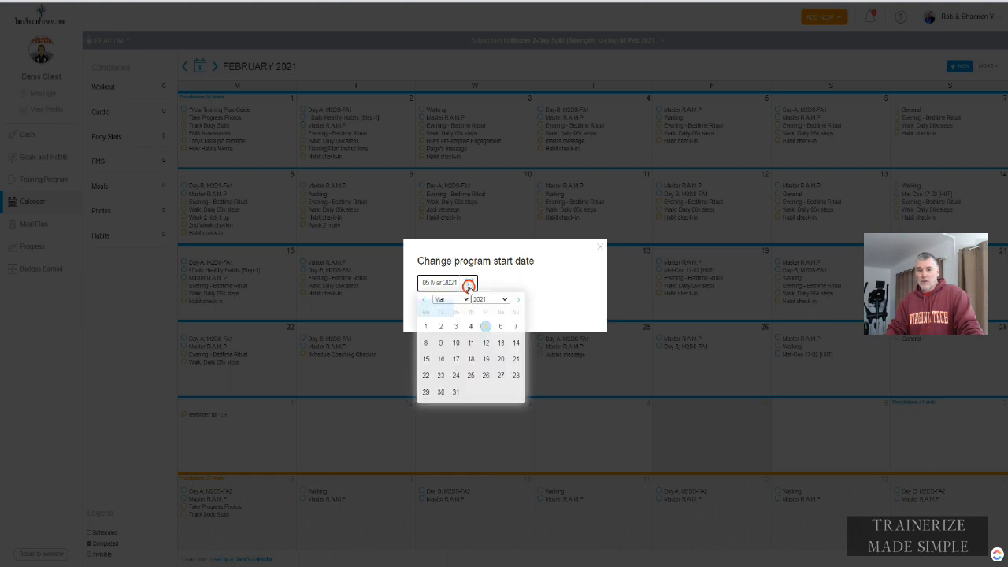
{"action": "left_click", "coordinate": [426, 327]}
{"action": "left_click", "coordinate": [433, 308]}
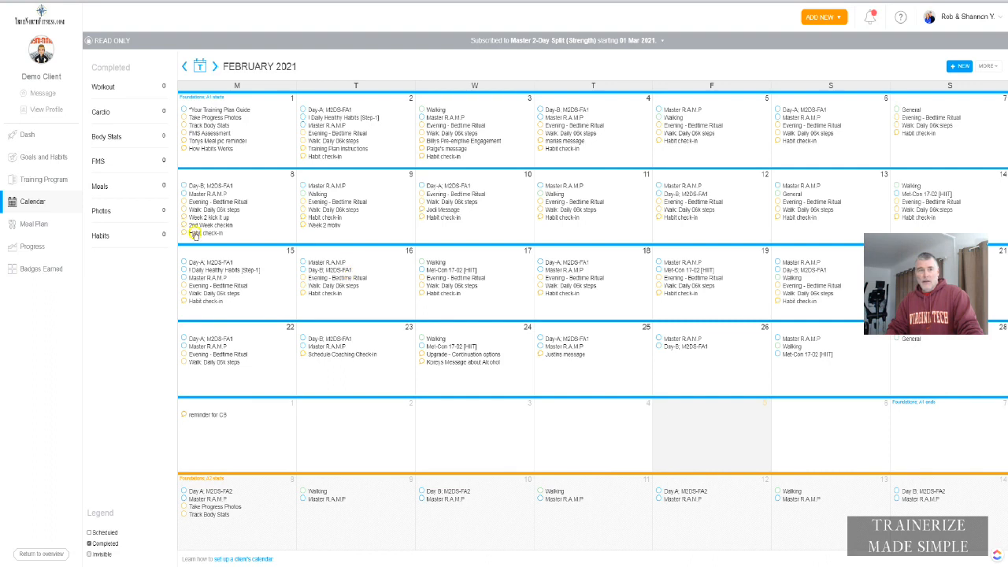
{"action": "left_click", "coordinate": [35, 203]}
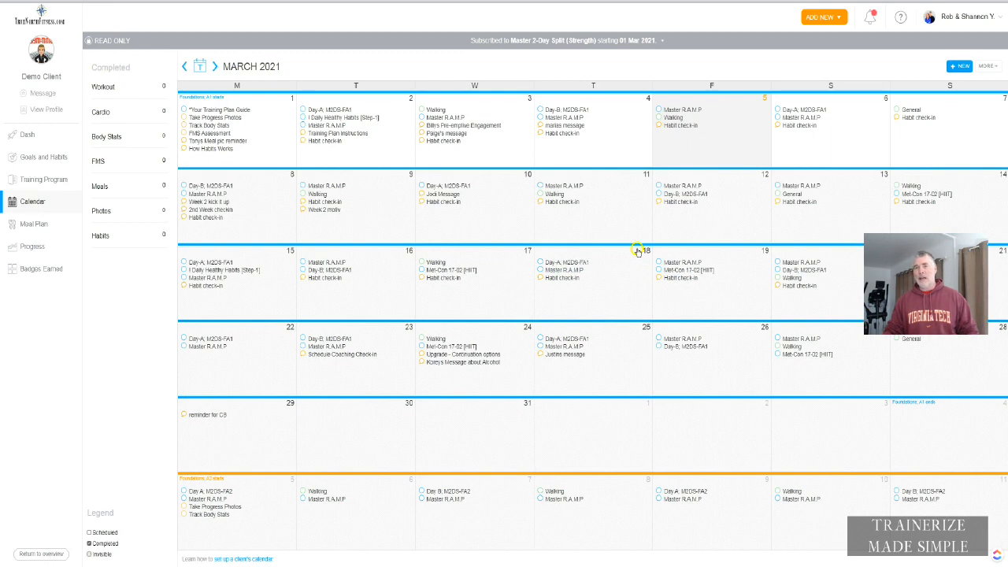
Convert Demo Client's subscribed master program into a custom program
{"action": "left_click", "coordinate": [663, 40]}
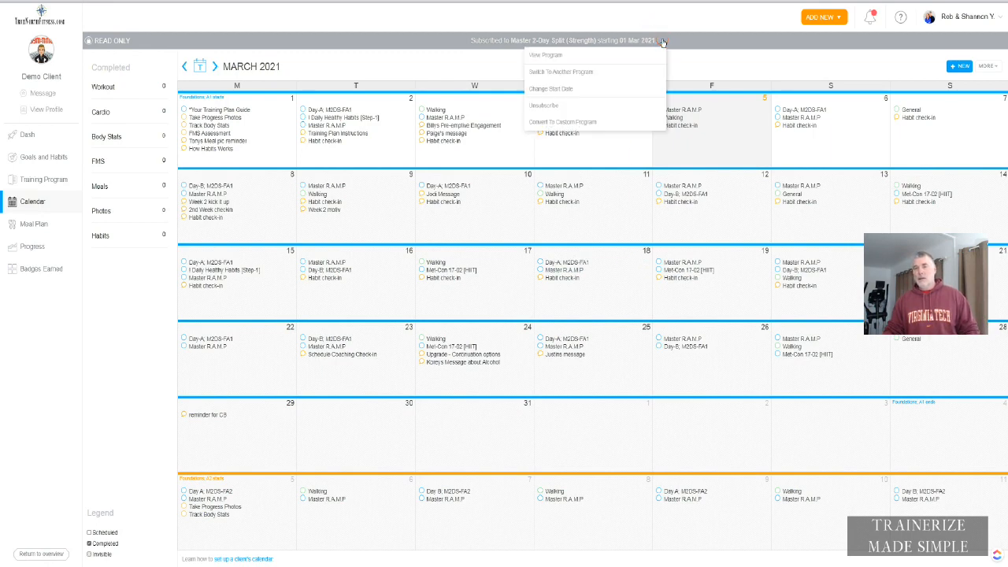
{"action": "left_click", "coordinate": [584, 108]}
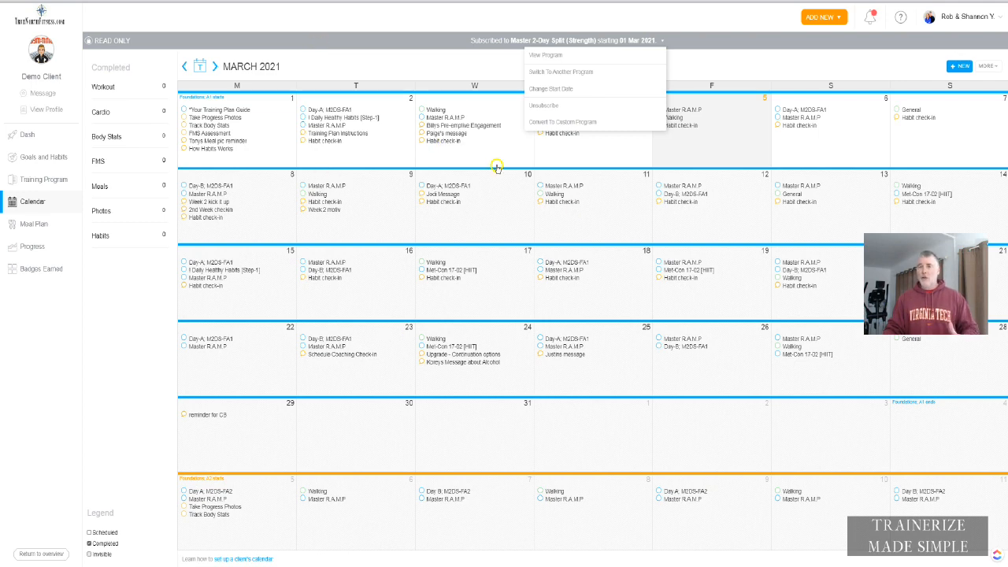
{"action": "left_click", "coordinate": [561, 124]}
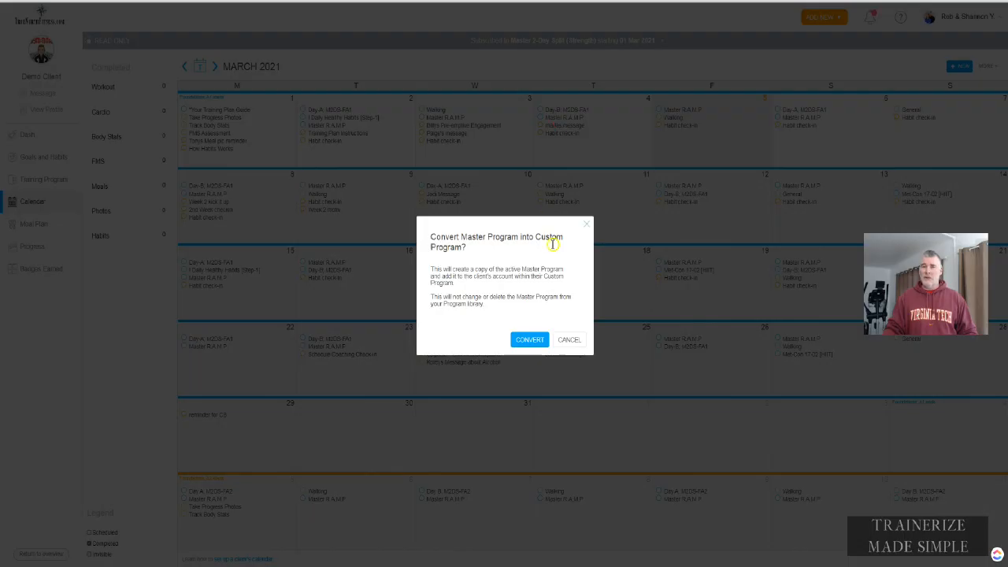
{"action": "left_click", "coordinate": [530, 338]}
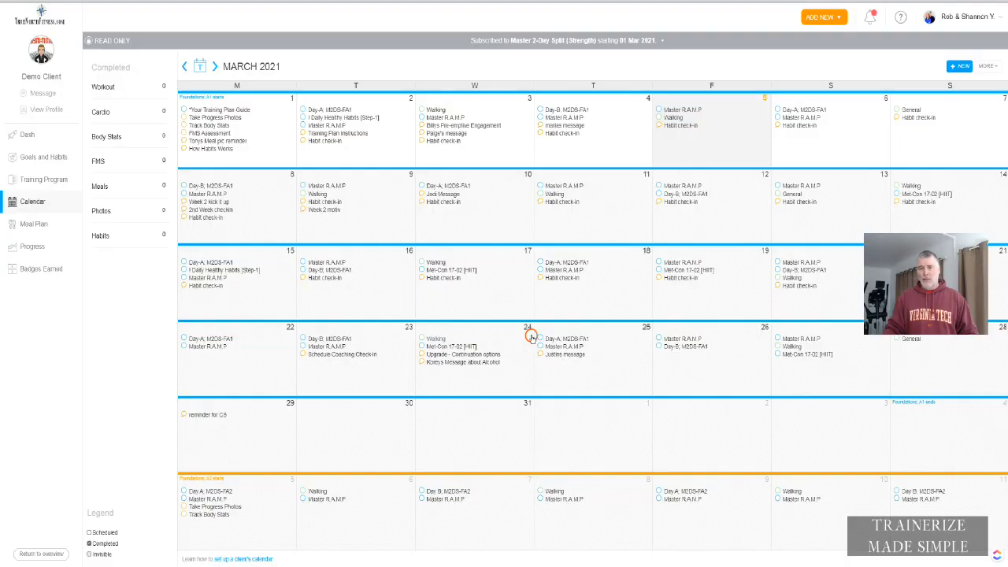
{"action": "left_click", "coordinate": [532, 332]}
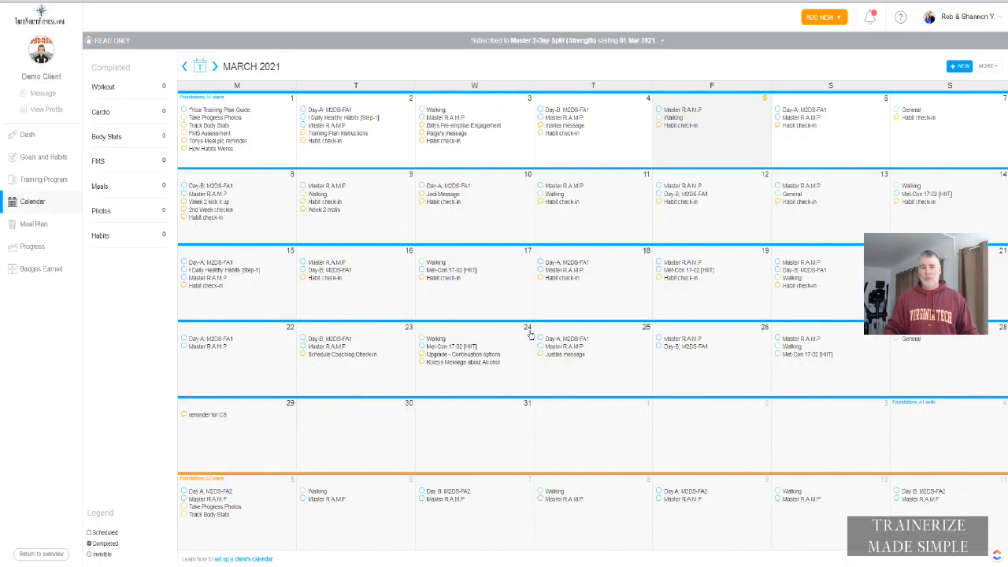
{"action": "left_click", "coordinate": [529, 331]}
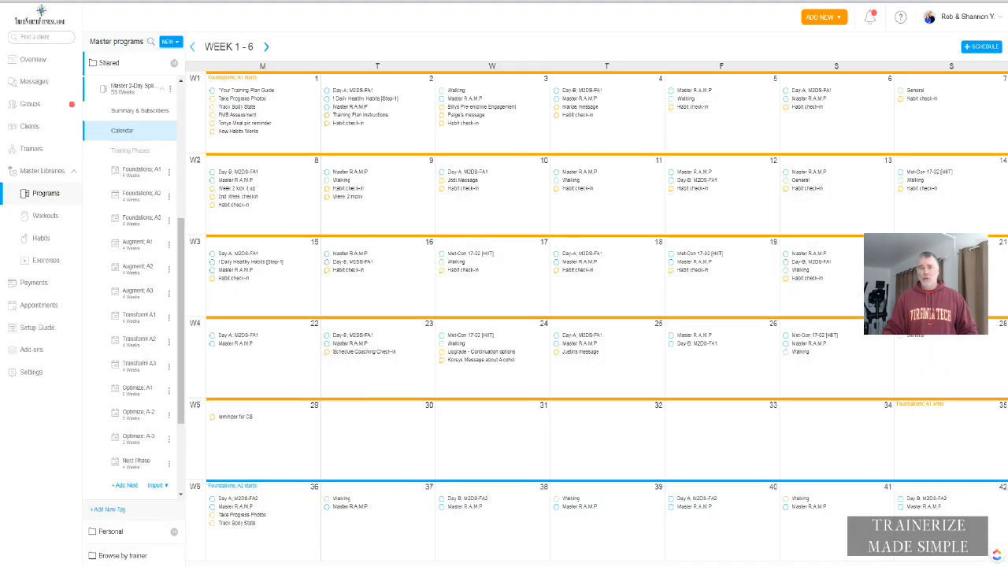
Create an auto message for Day 30 of the master program's calendar and name the message sequence sgasfbda
{"action": "left_click", "coordinate": [365, 447]}
{"action": "left_click", "coordinate": [447, 317]}
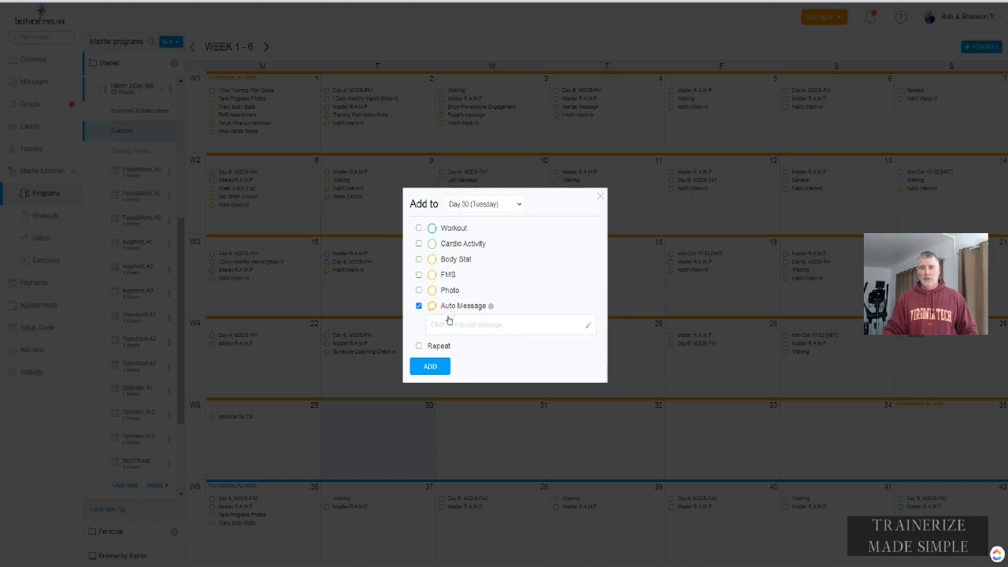
{"action": "left_click", "coordinate": [450, 326]}
{"action": "type", "text": "sgasfbda"}
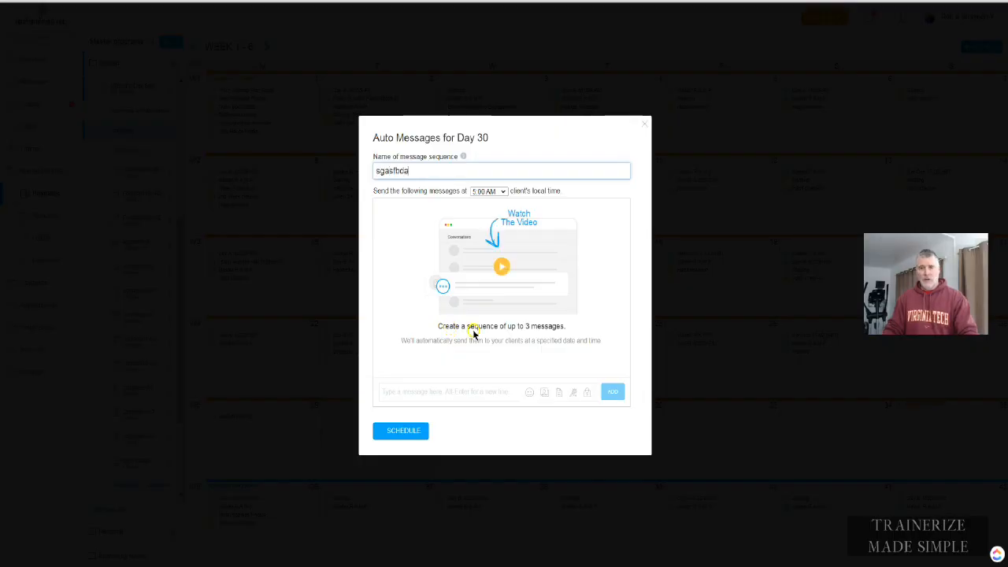
Add two short placeholder messages to the sequence, schedule it and add the auto message to Day 30
{"action": "left_click", "coordinate": [477, 394]}
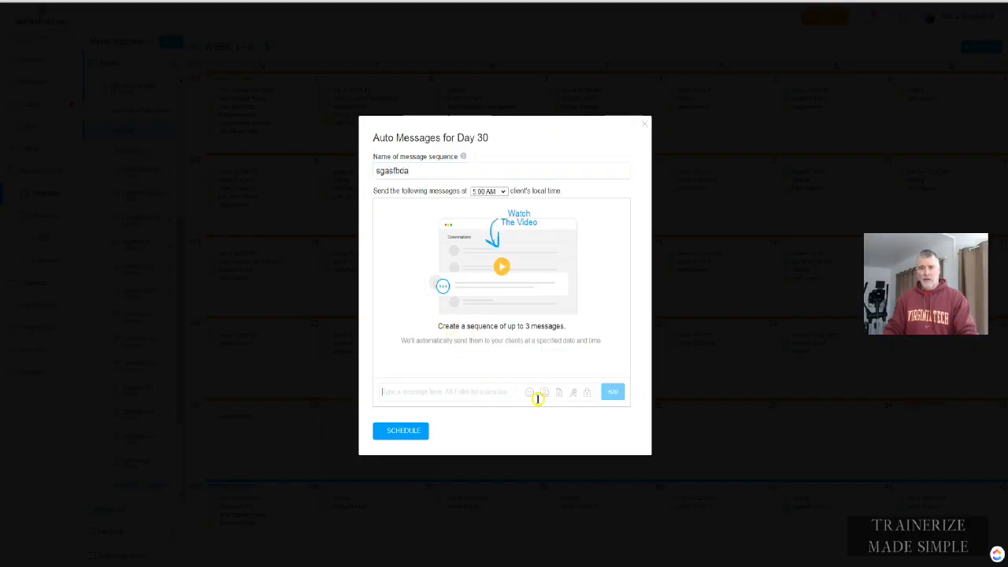
{"action": "type", "text": "adffbdaffbafbfb"}
{"action": "left_click", "coordinate": [612, 392]}
{"action": "type", "text": "adffbestbefb"}
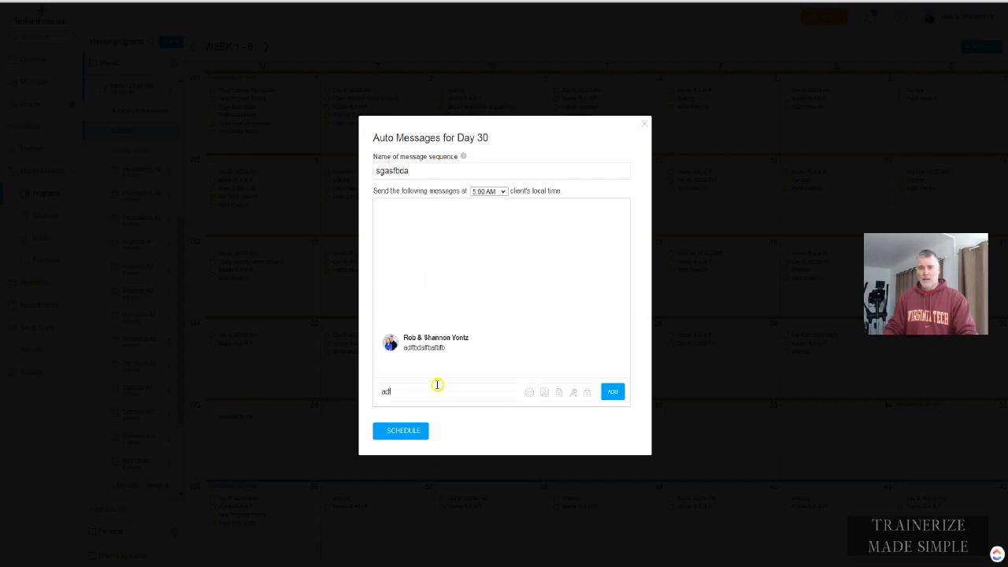
{"action": "left_click", "coordinate": [613, 394]}
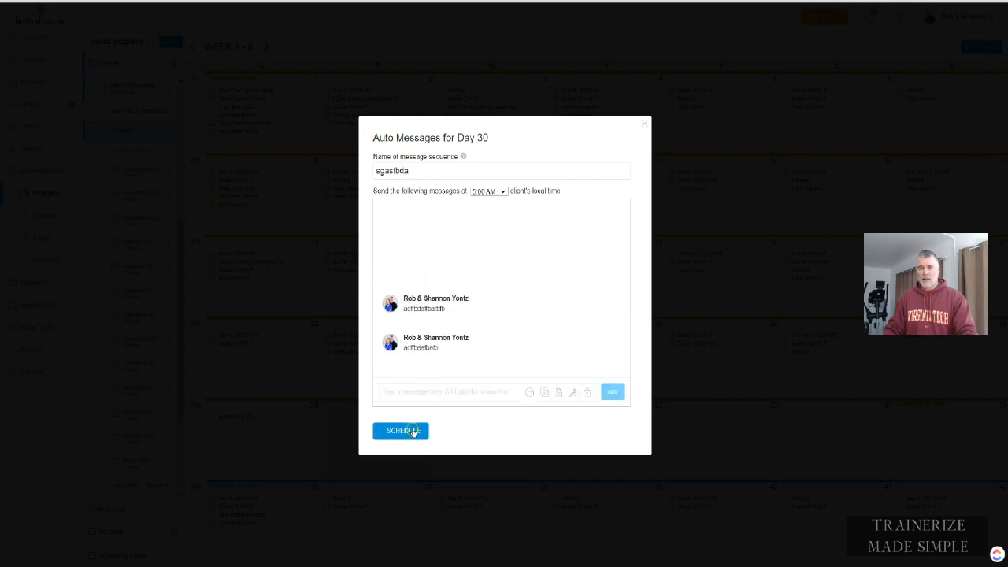
{"action": "left_click", "coordinate": [414, 430]}
{"action": "left_click", "coordinate": [429, 367]}
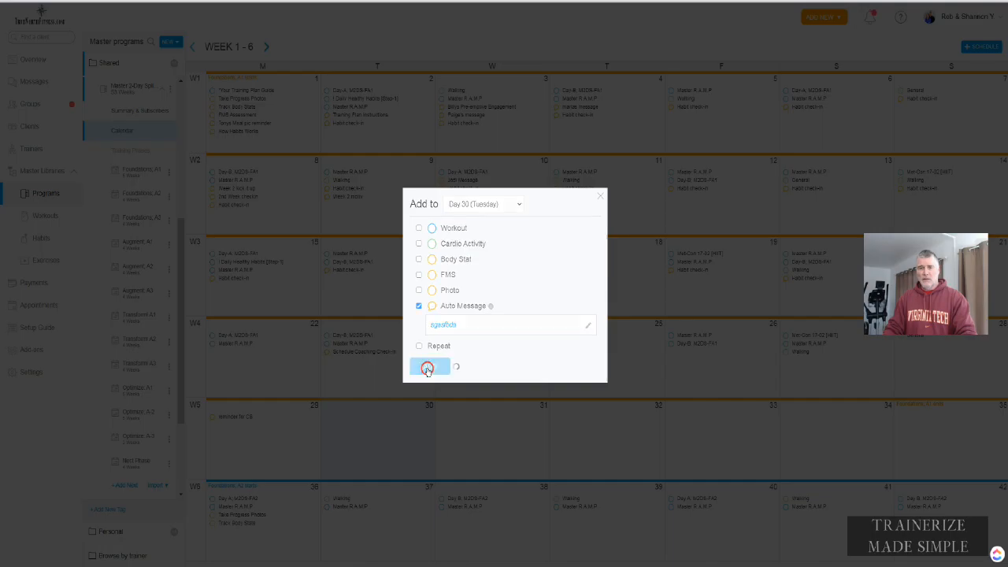
{"action": "left_click", "coordinate": [384, 447]}
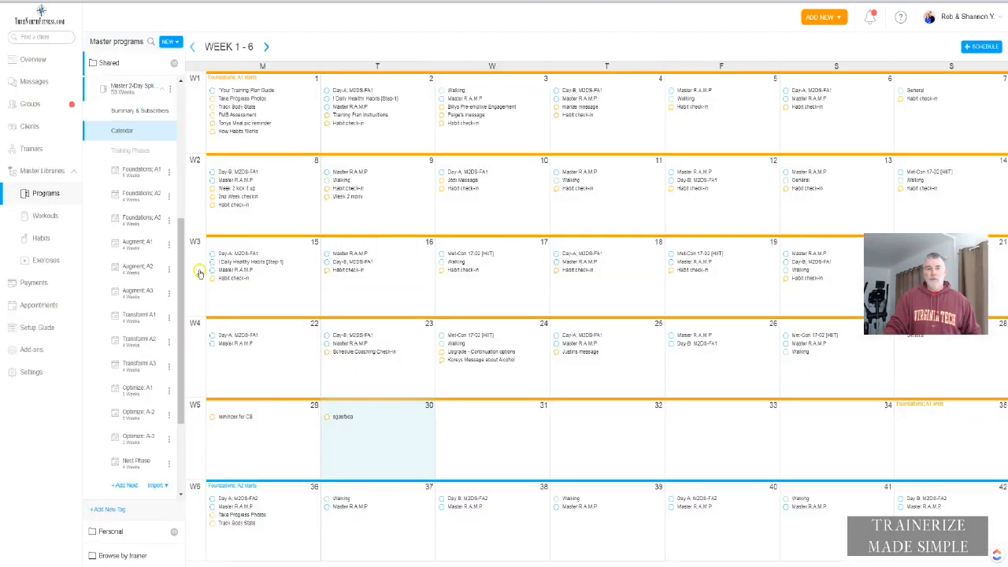
Start copying the Master 2-Day Split (Strength) program to a client's program and choose Demo Client as the recipient
{"action": "left_click_drag", "start_coordinate": [180, 237], "coordinate": [180, 209]}
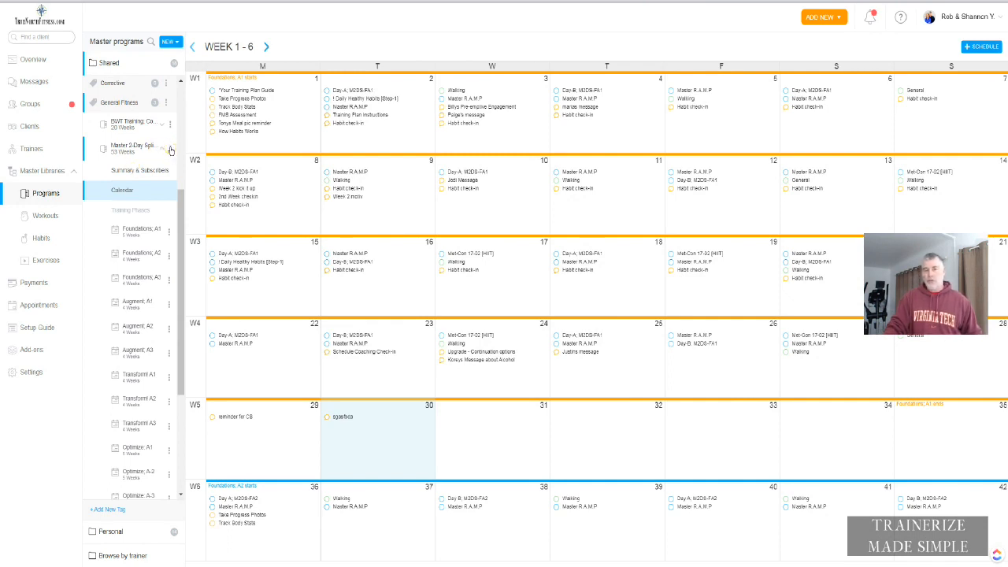
{"action": "left_click", "coordinate": [170, 149]}
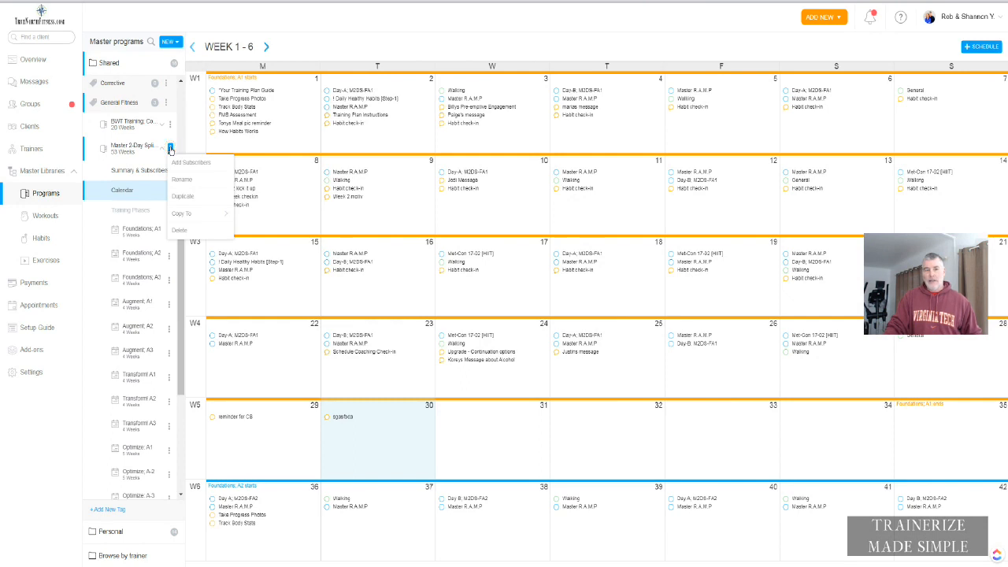
{"action": "left_click", "coordinate": [189, 214]}
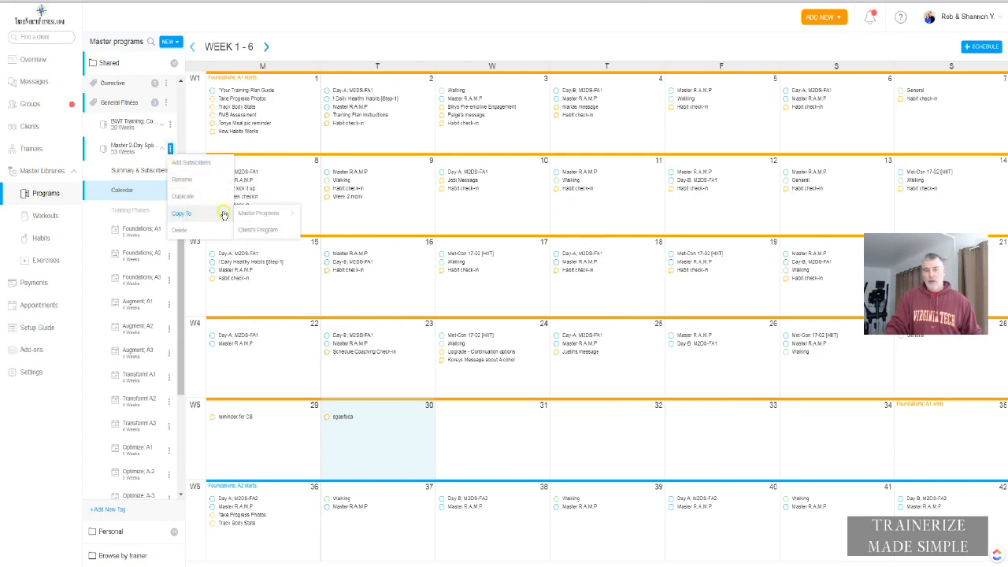
{"action": "left_click", "coordinate": [259, 230]}
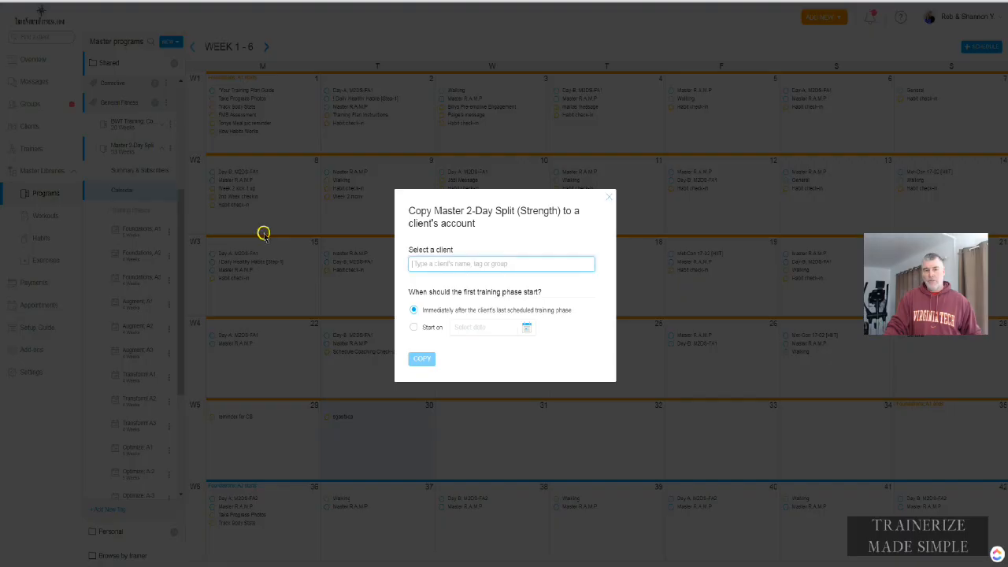
{"action": "type", "text": "demo"}
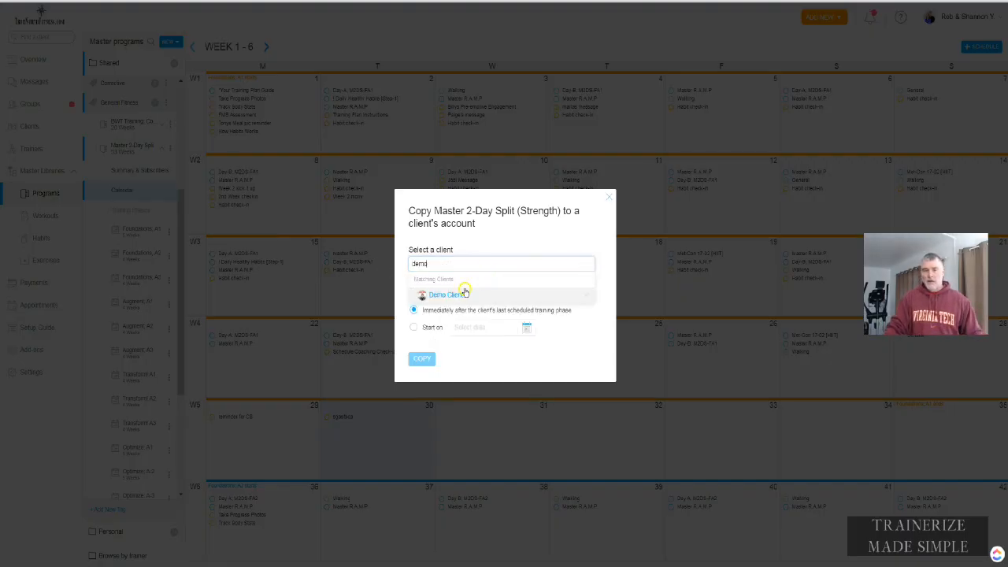
{"action": "left_click", "coordinate": [460, 295]}
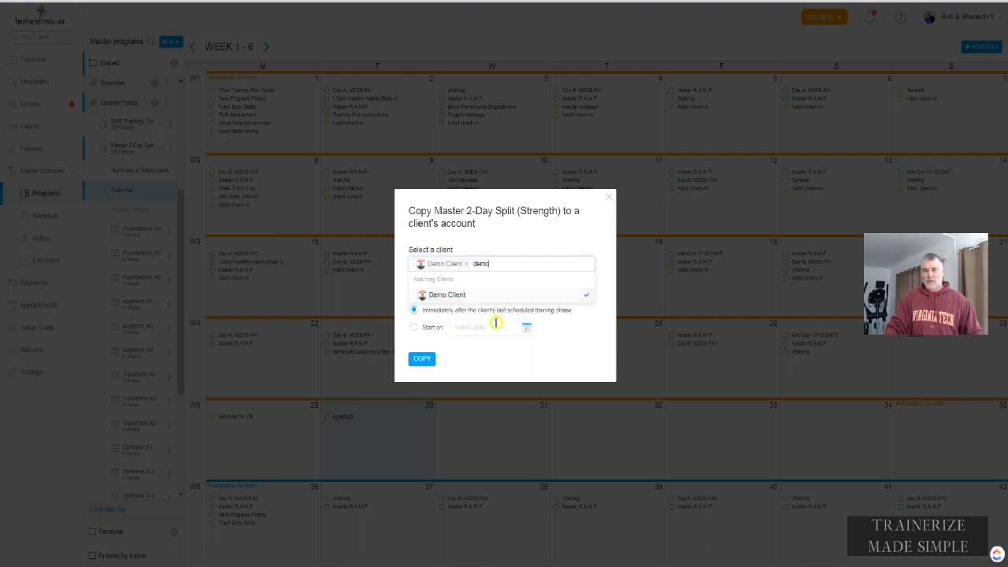
{"action": "key", "text": "BackSpace"}
{"action": "key", "text": "BackSpace"}
{"action": "key", "text": "BackSpace"}
{"action": "key", "text": "BackSpace"}
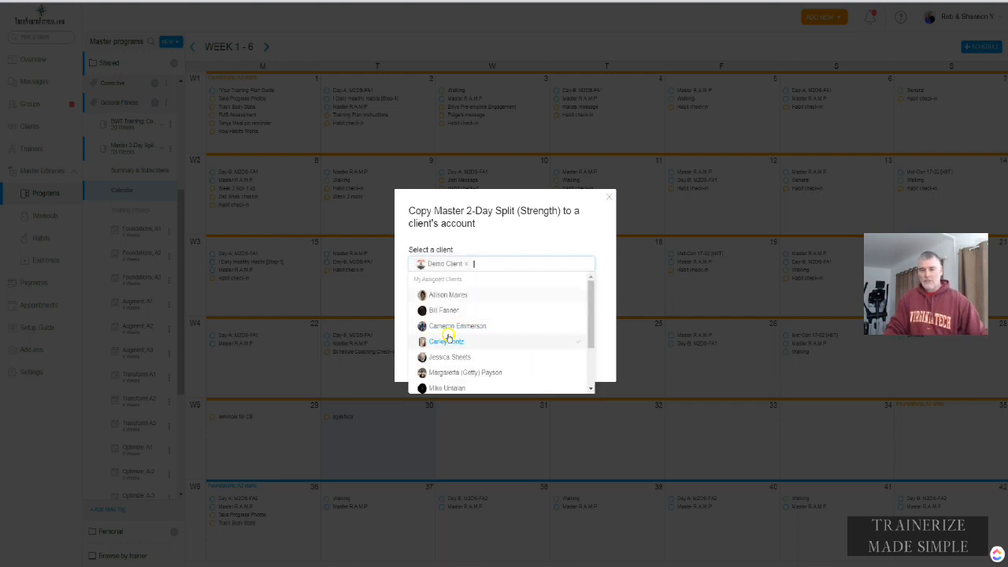
{"action": "left_click", "coordinate": [532, 237]}
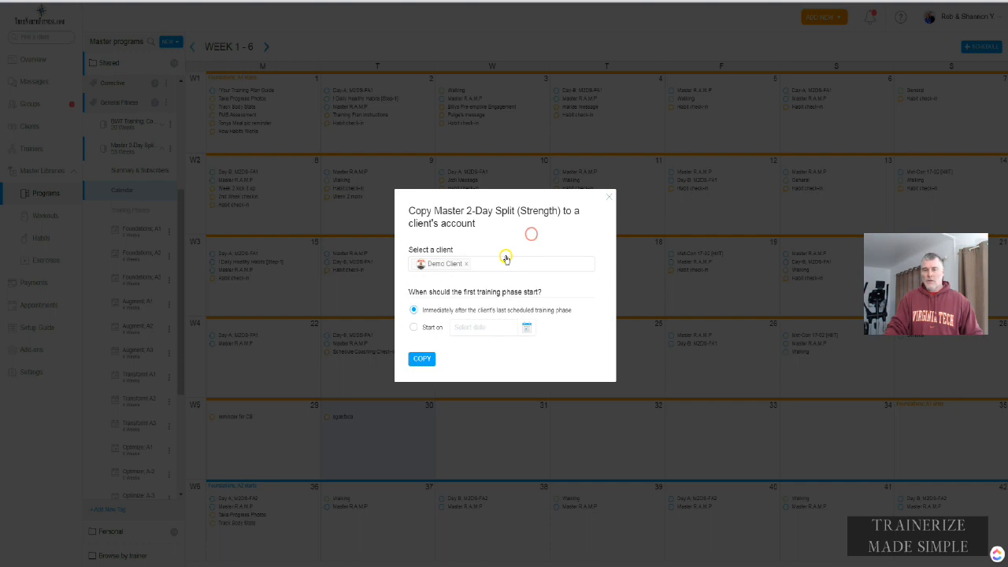
Set the first training phase to start on 22 Feb 2021 and copy the program, merging it with the client's scheduled phases
{"action": "left_click", "coordinate": [415, 327]}
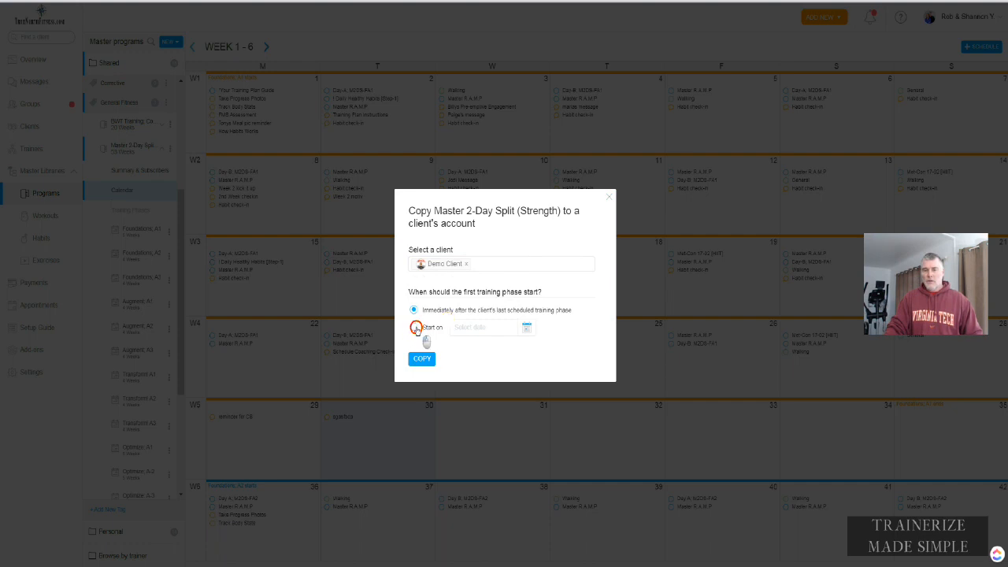
{"action": "left_click", "coordinate": [525, 327]}
{"action": "left_click", "coordinate": [456, 345]}
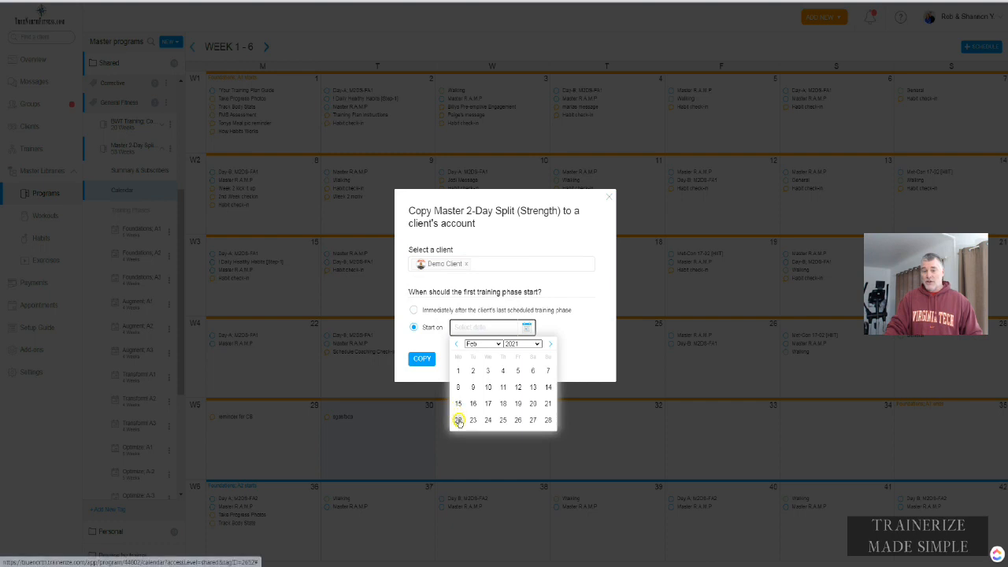
{"action": "left_click", "coordinate": [457, 420]}
{"action": "left_click", "coordinate": [427, 362]}
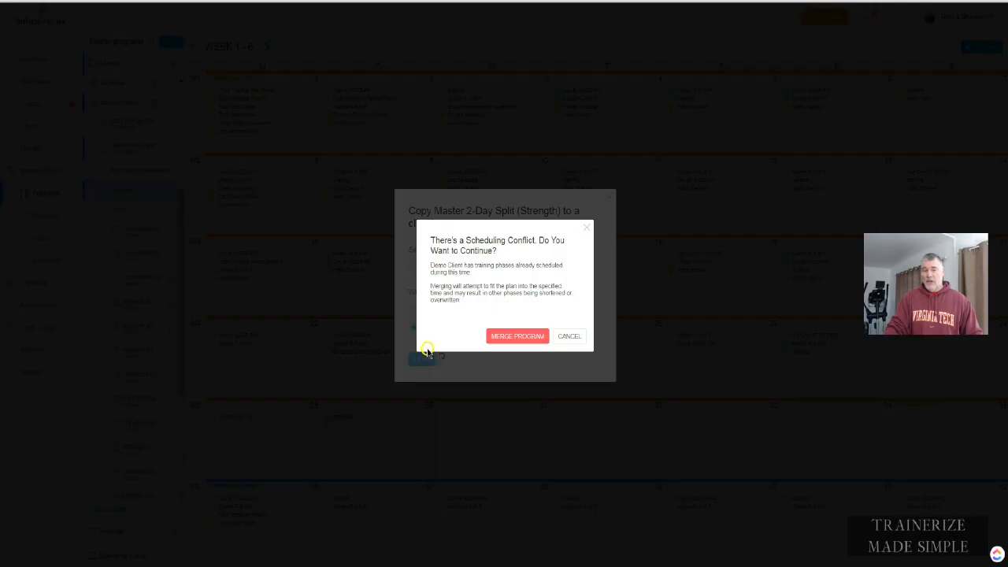
{"action": "left_click", "coordinate": [512, 342]}
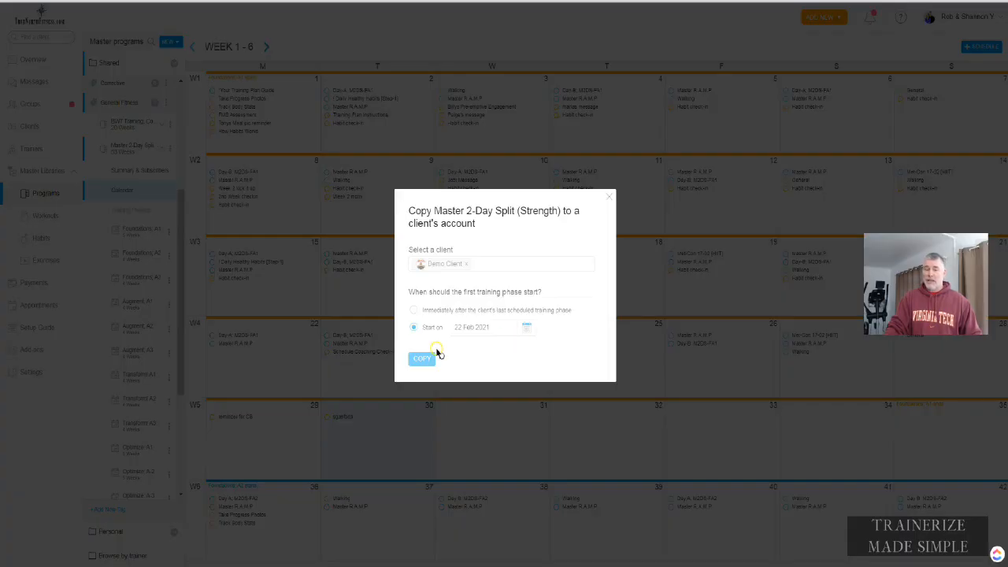
{"action": "left_click", "coordinate": [436, 349]}
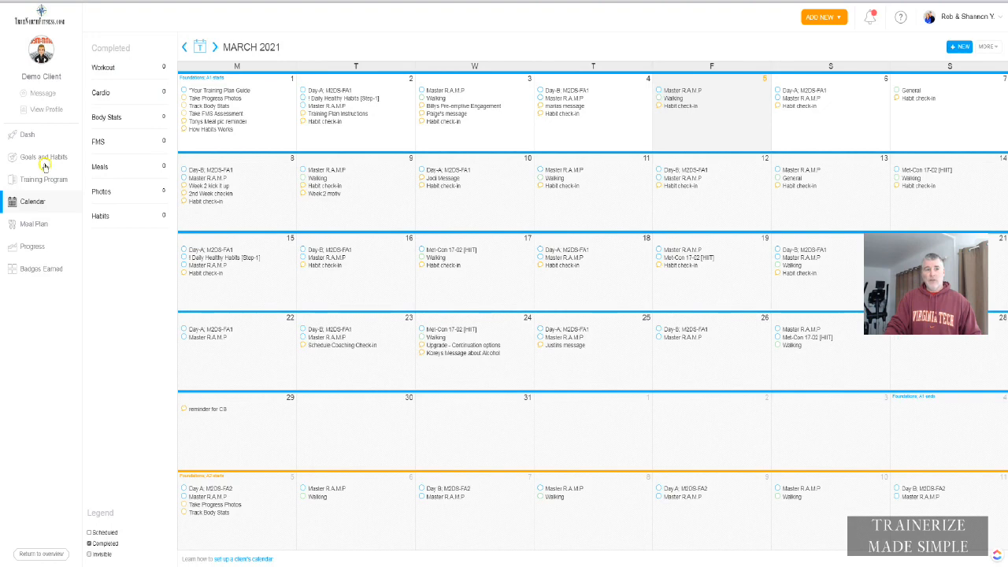
{"action": "left_click", "coordinate": [32, 203]}
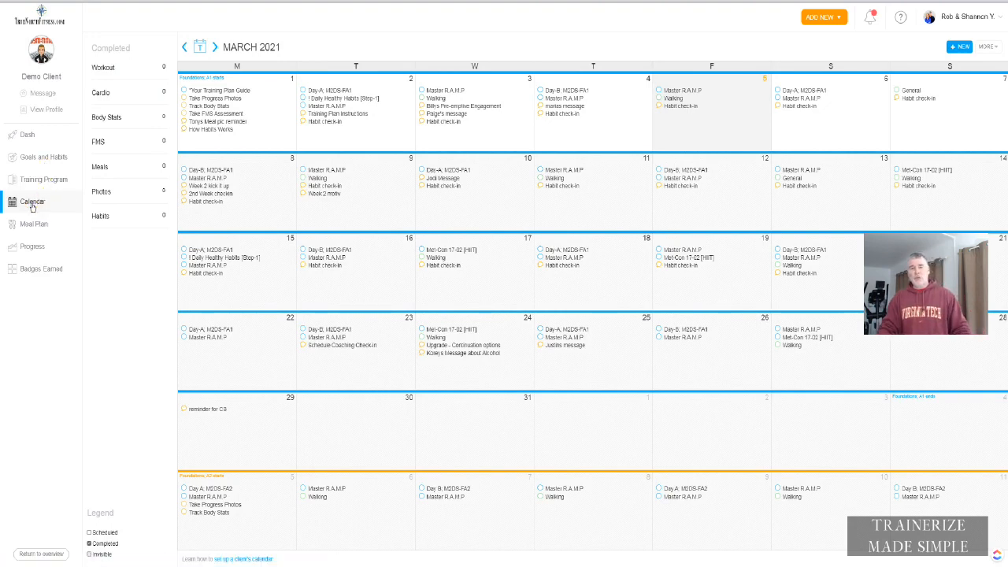
{"action": "left_click", "coordinate": [32, 208]}
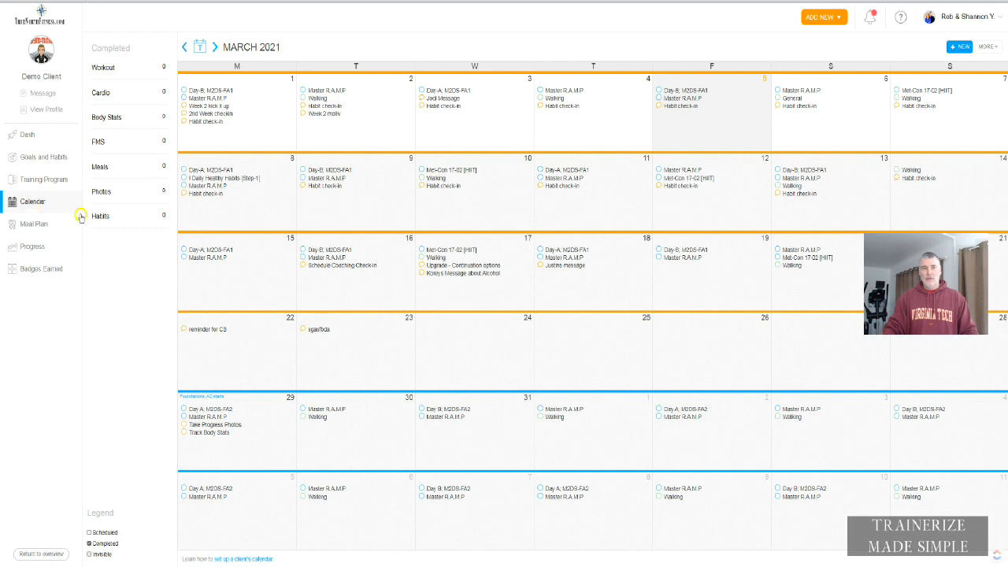
{"action": "left_click", "coordinate": [183, 47]}
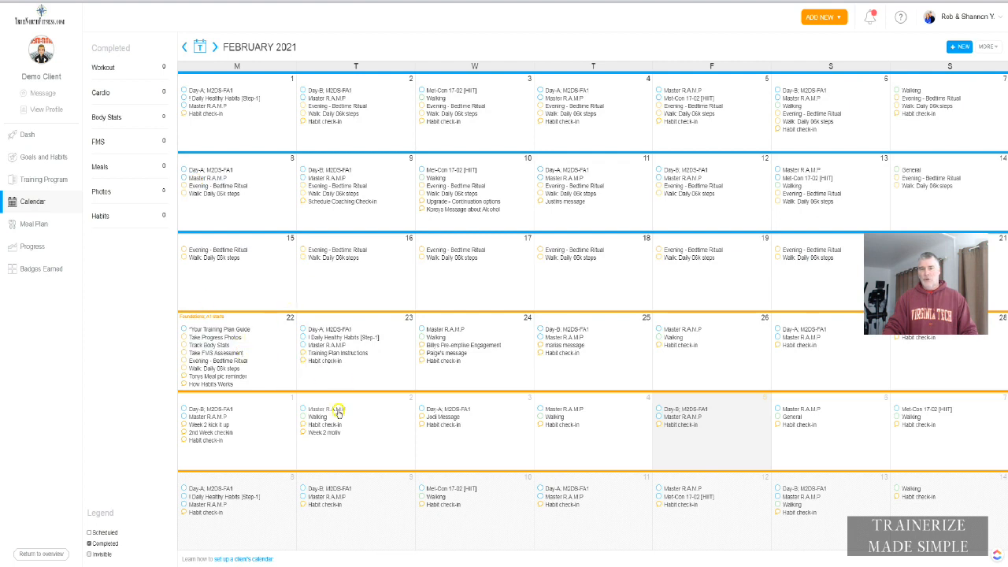
Compare Demo Client's training program with the Foundations; A1 phase of the master program
{"action": "left_click", "coordinate": [27, 182]}
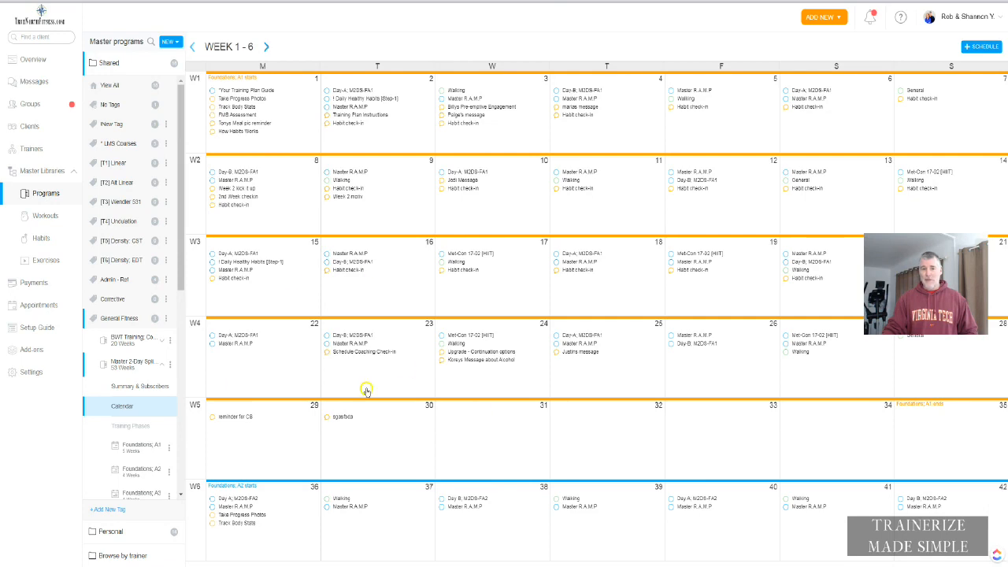
{"action": "left_click", "coordinate": [127, 449]}
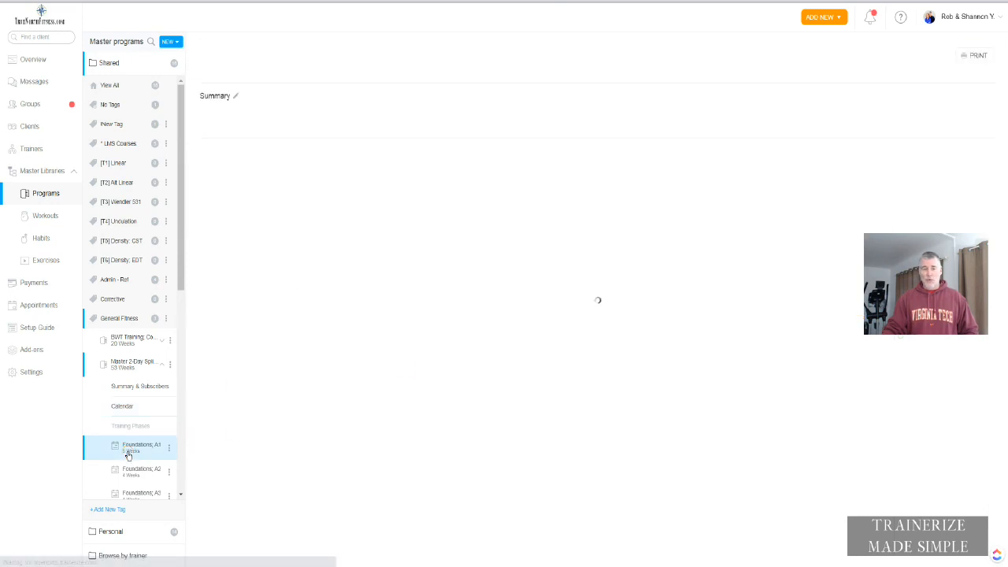
{"action": "scroll", "coordinate": [315, 425], "scroll_direction": "down", "scroll_amount": 3}
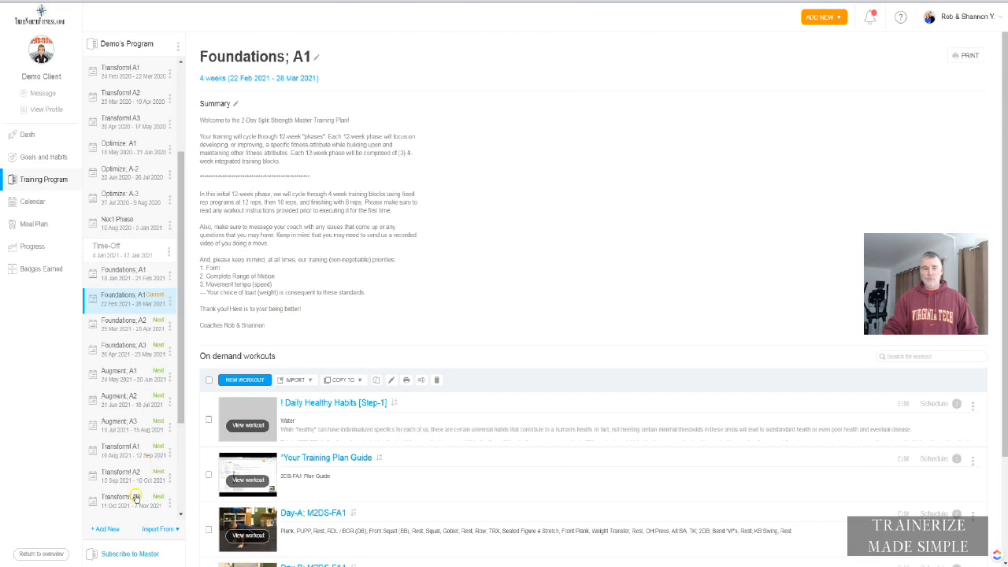
Subscribe Demo Client to the shared Master 2-Day Split (Strength) master program with a start date of 15 Feb 2021
{"action": "left_click", "coordinate": [127, 556]}
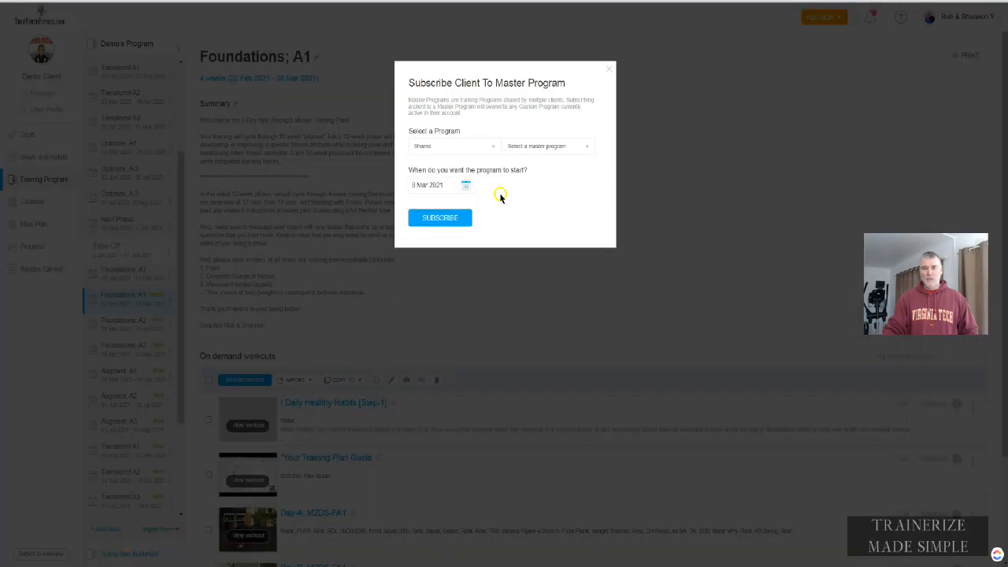
{"action": "left_click", "coordinate": [562, 145]}
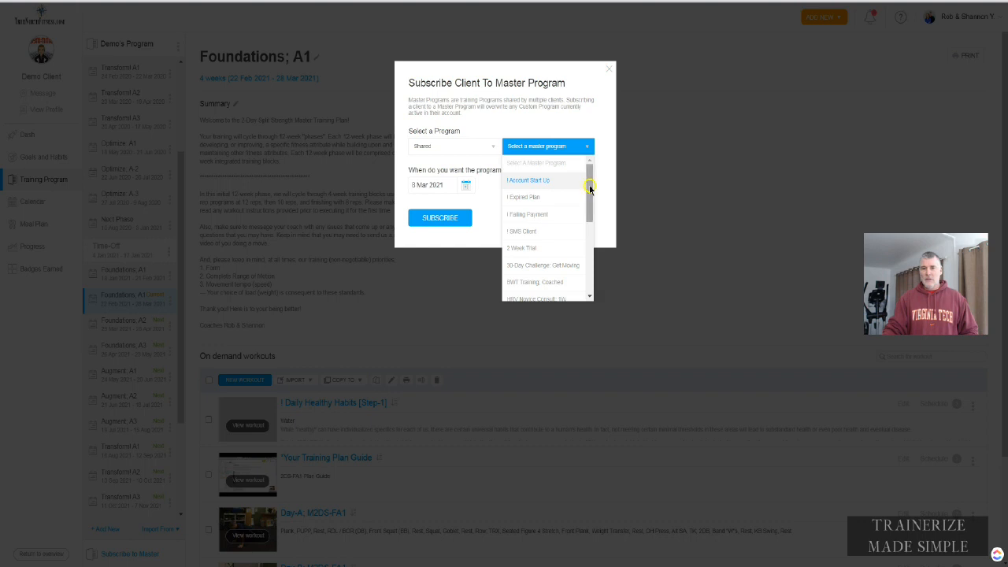
{"action": "left_click_drag", "start_coordinate": [590, 183], "coordinate": [588, 241]}
{"action": "left_click", "coordinate": [550, 257]}
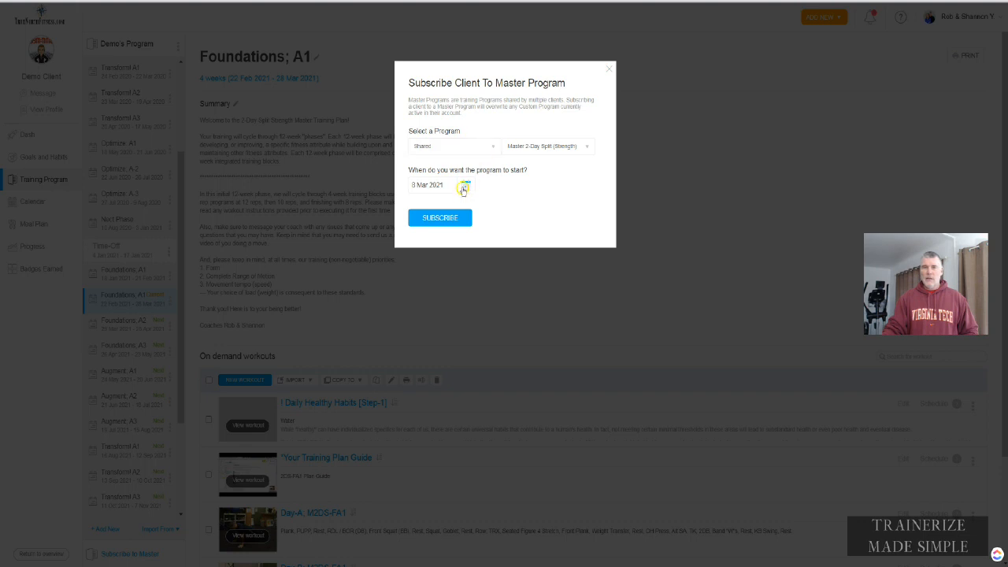
{"action": "left_click", "coordinate": [464, 189]}
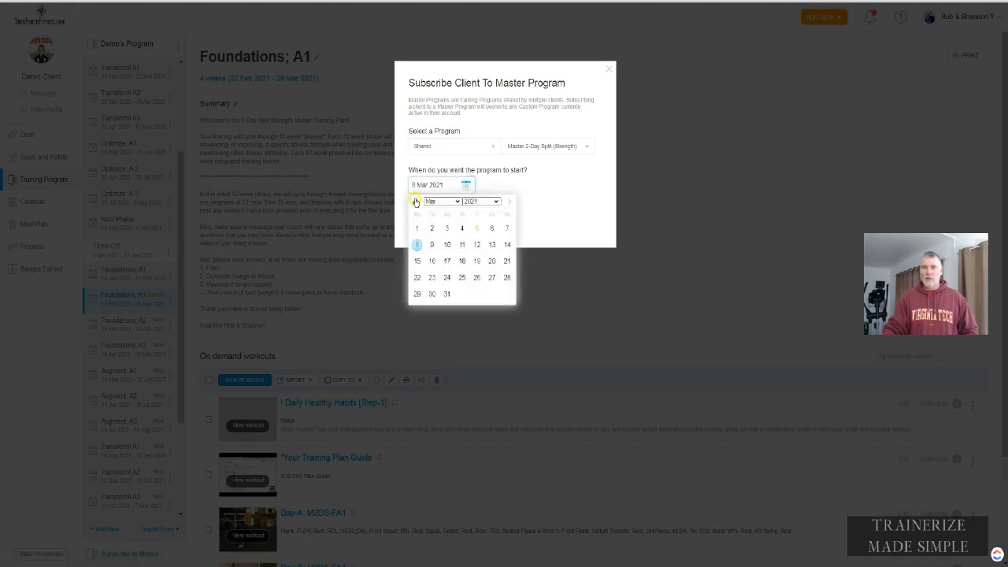
{"action": "left_click", "coordinate": [415, 202]}
{"action": "left_click", "coordinate": [417, 262]}
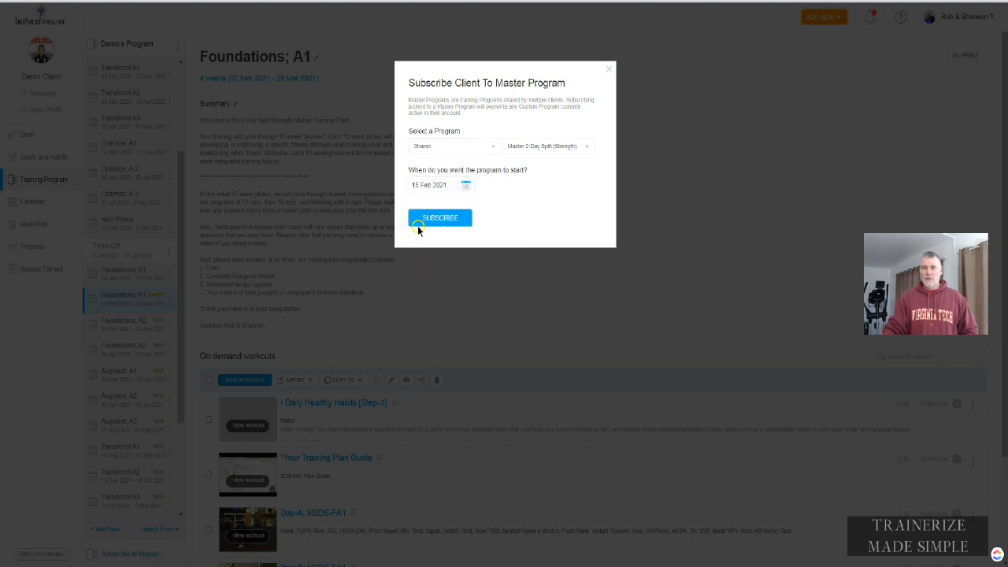
{"action": "left_click", "coordinate": [418, 227]}
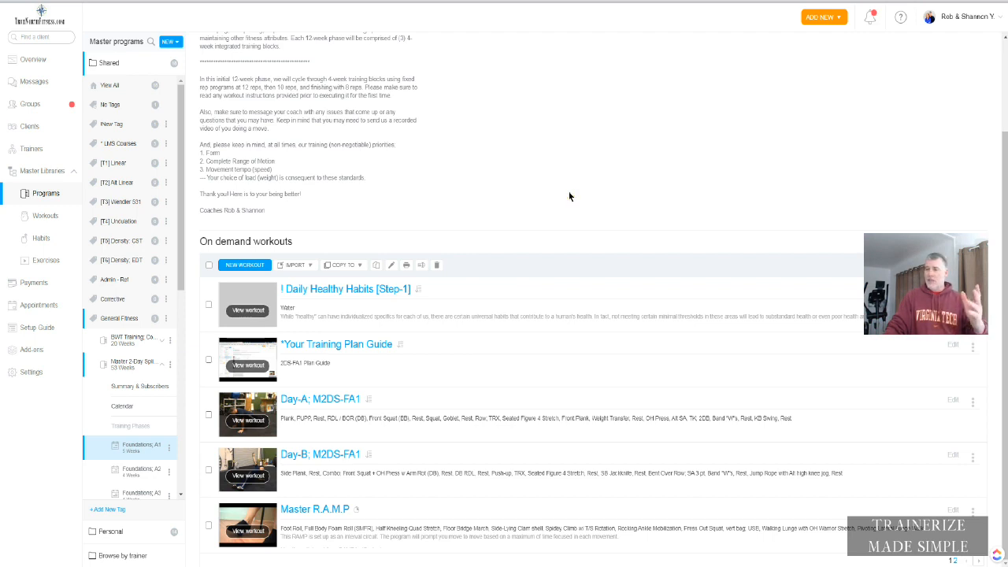
{"action": "left_click", "coordinate": [575, 142]}
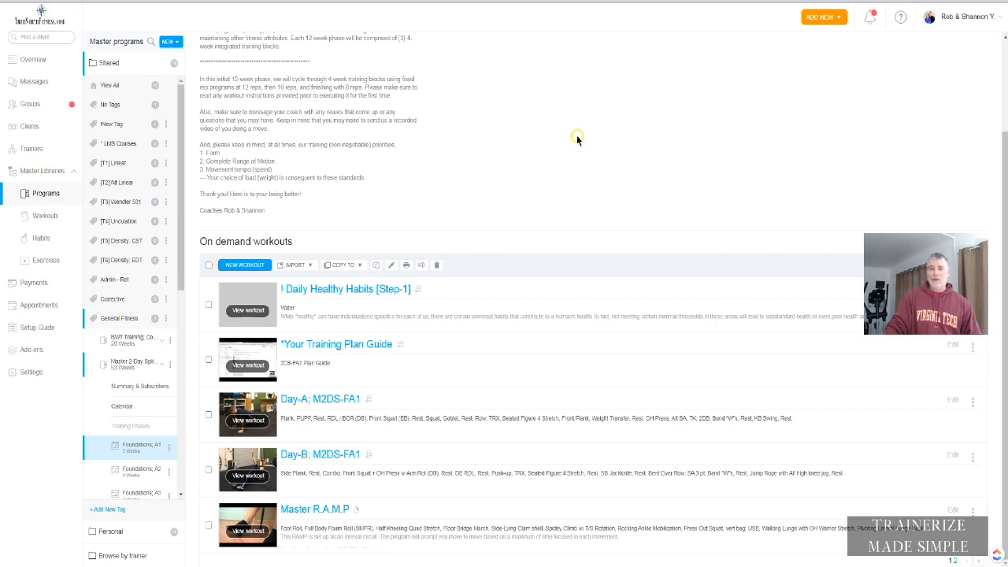
{"action": "mouse_move", "coordinate": [471, 562]}
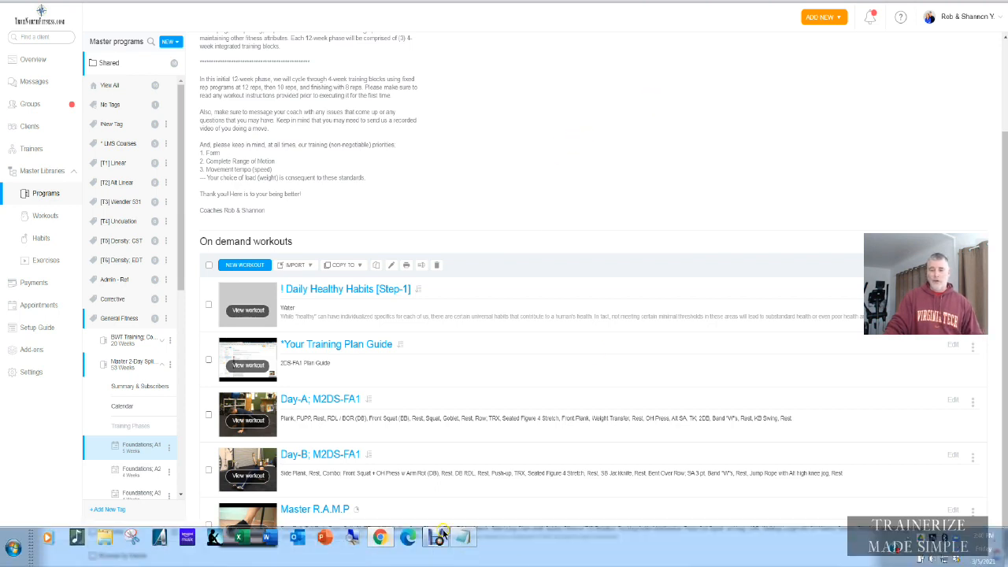
{"action": "left_click", "coordinate": [441, 536]}
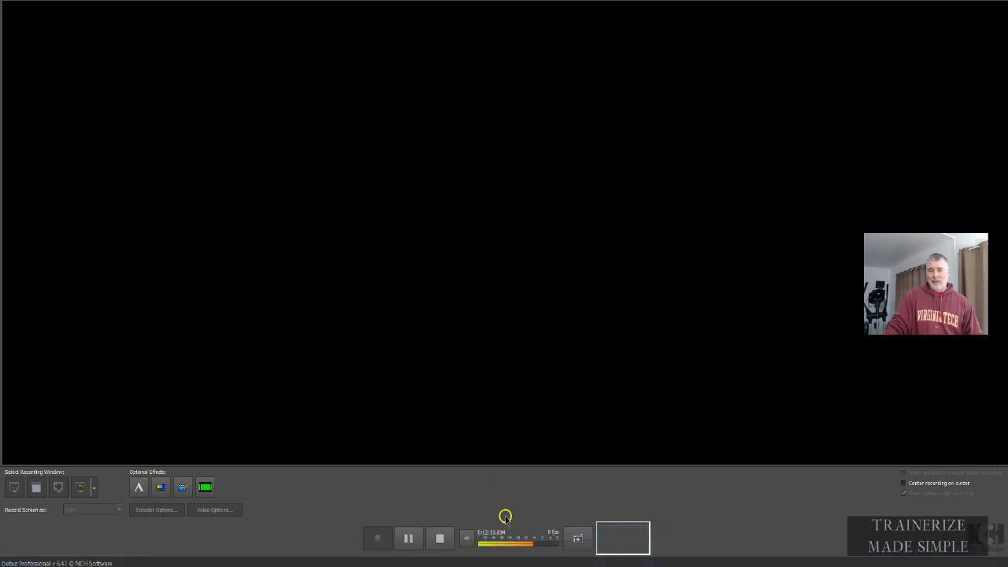